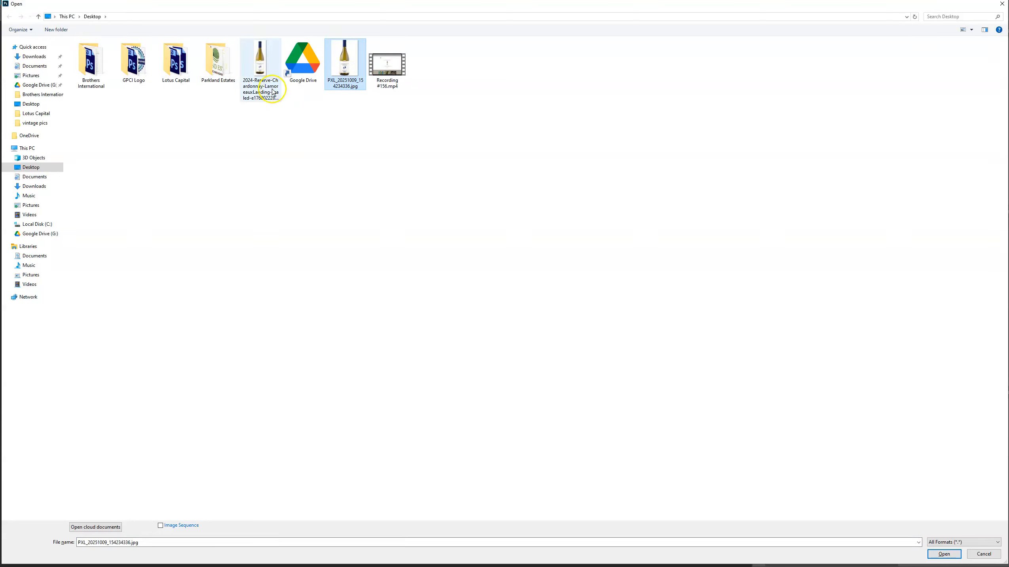
# - Open both bottle images, 2024-Reserve-Chardonnay-LamoreauxLanding-scaled-e1760022283314.jpg and PXL_20251009_154234336.jpg, and compare them
pyautogui.keyDown('ctrl'); pyautogui.click(254, 89); pyautogui.keyUp('ctrl')
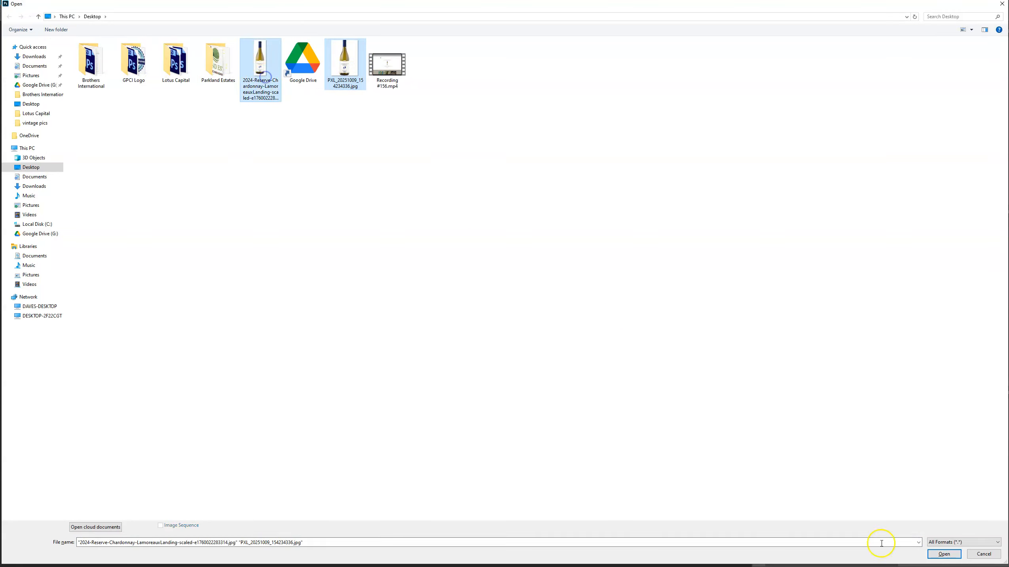
pyautogui.click(947, 553)
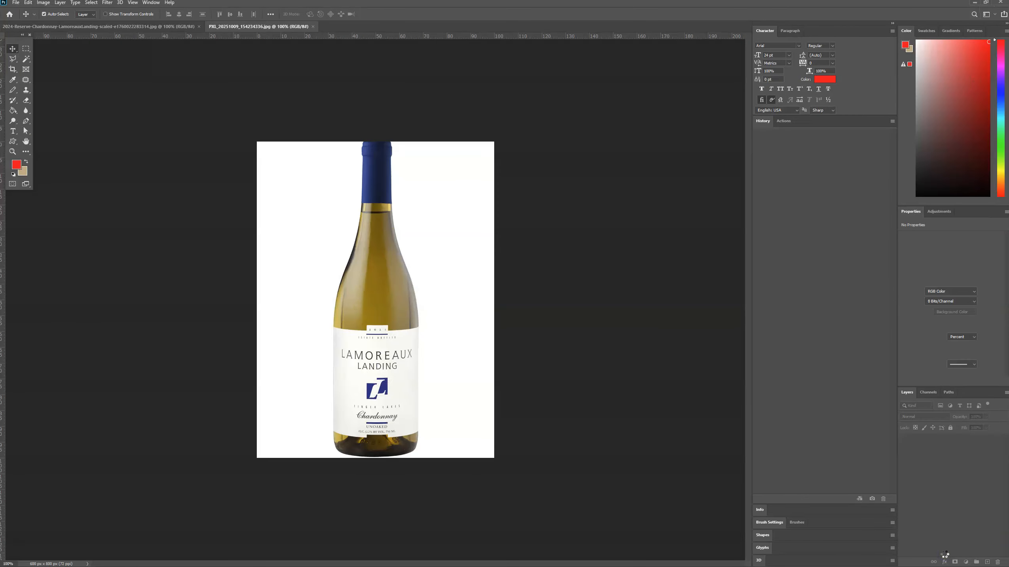
pyautogui.click(150, 27)
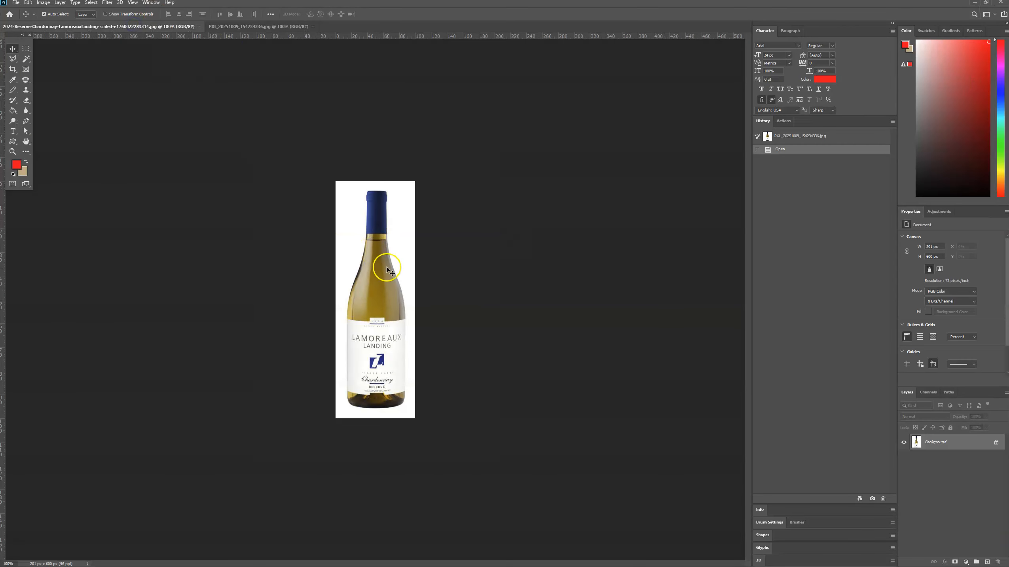
pyautogui.click(238, 26)
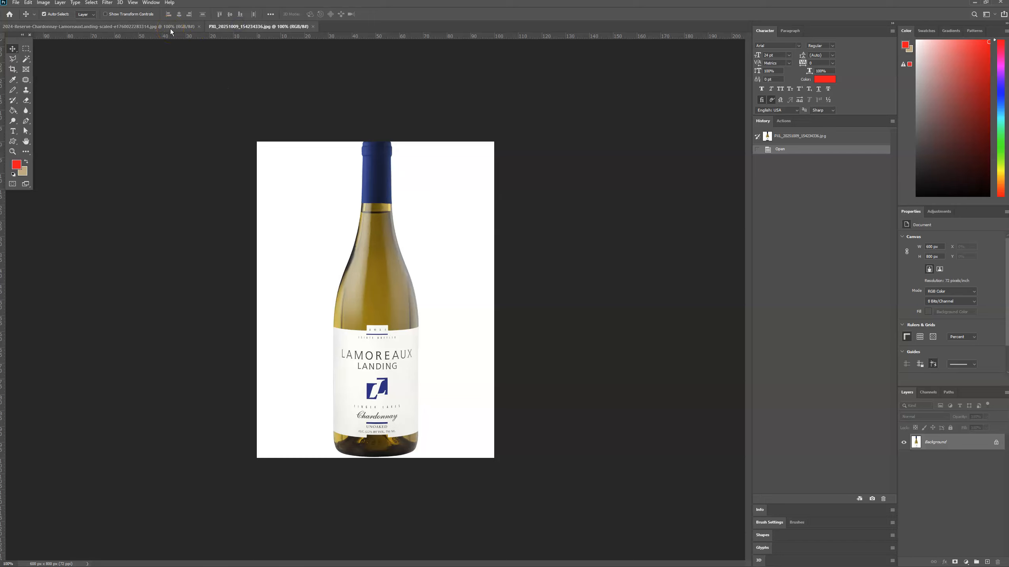
# - Check the pixel dimensions of the PXL bottle image and of the Reserve Chardonnay image without changing either
pyautogui.click(44, 3)
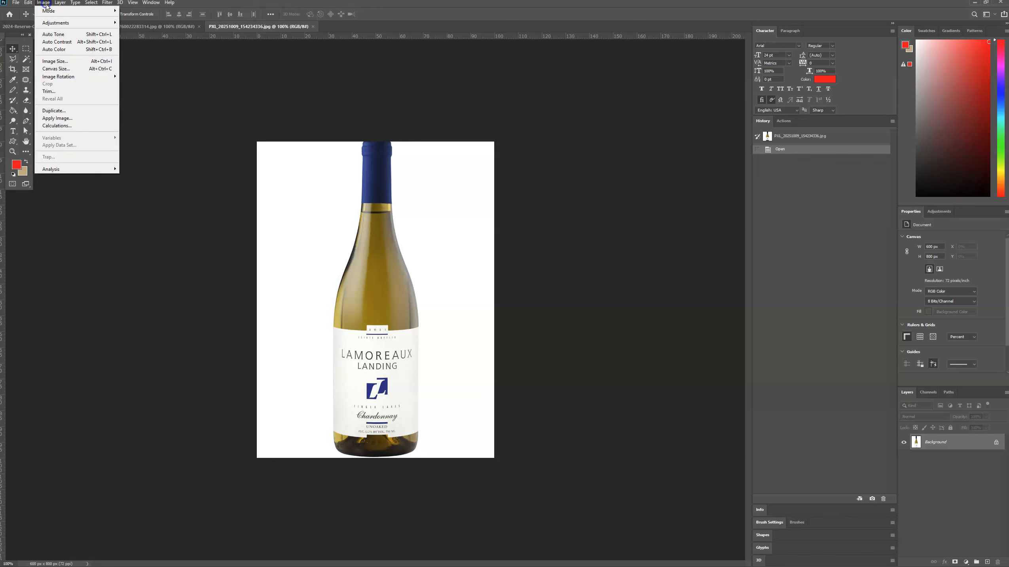
pyautogui.click(55, 61)
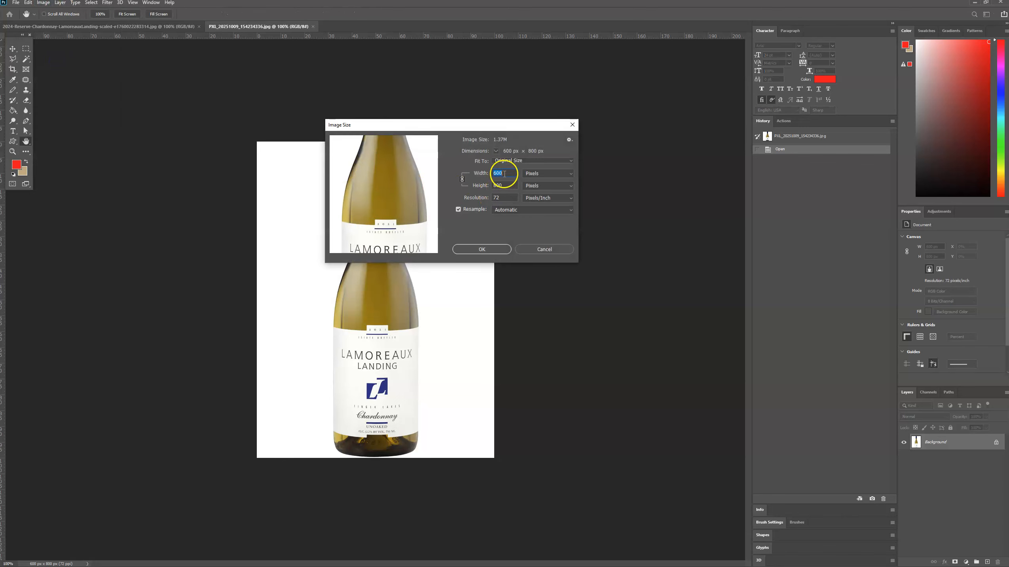
pyautogui.click(542, 249)
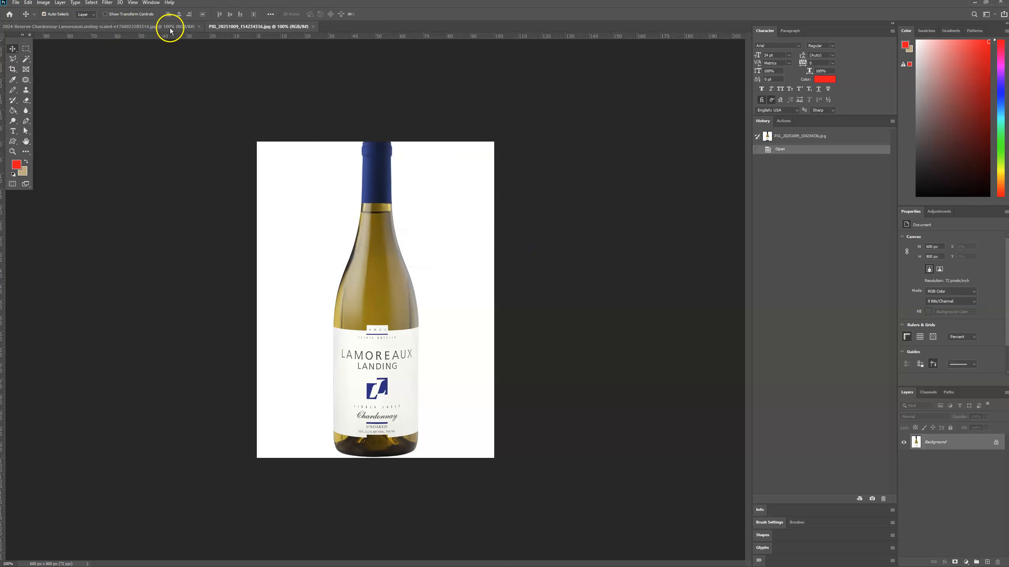
pyautogui.click(155, 27)
pyautogui.click(43, 3)
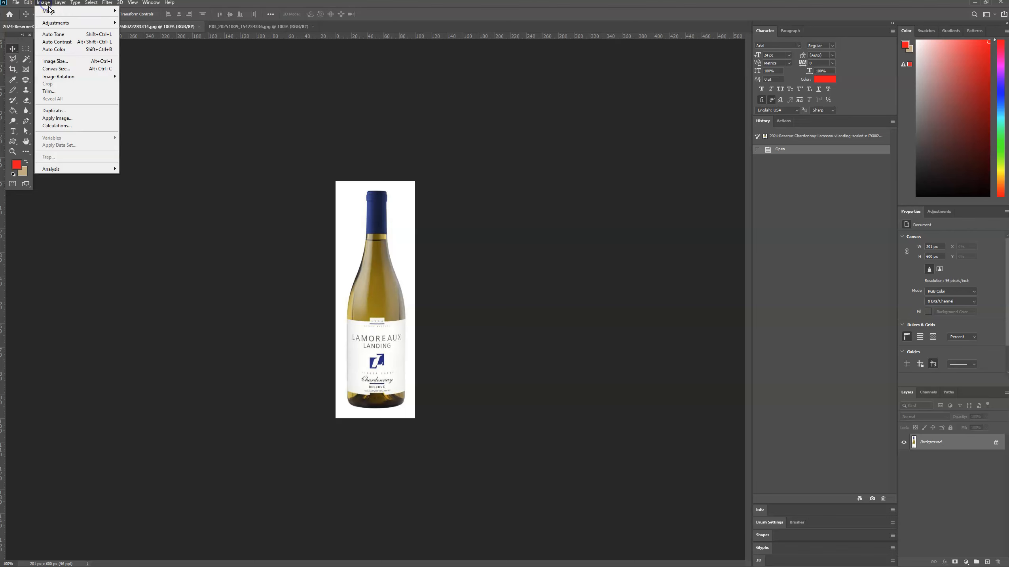
pyautogui.click(61, 62)
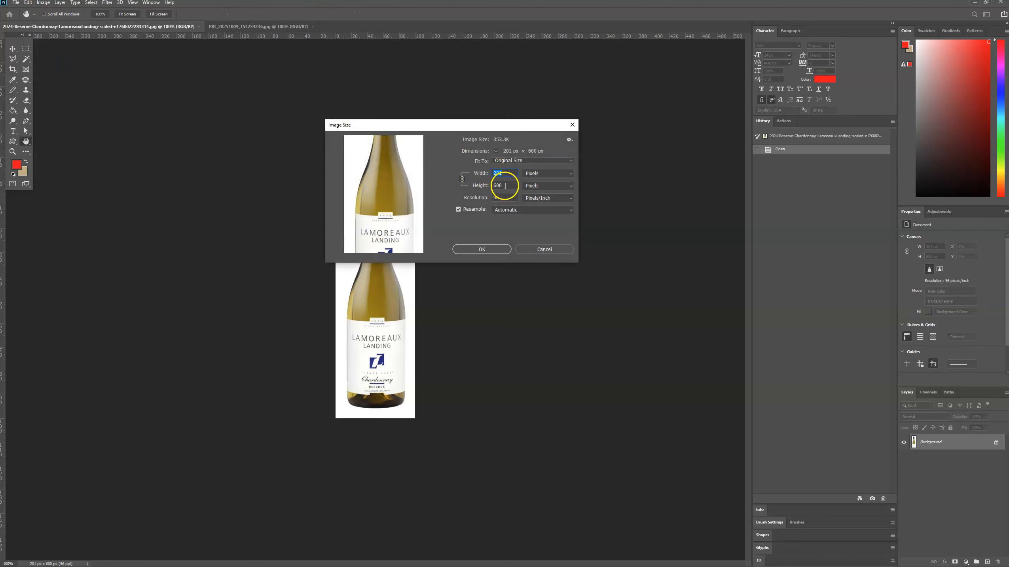
pyautogui.click(539, 249)
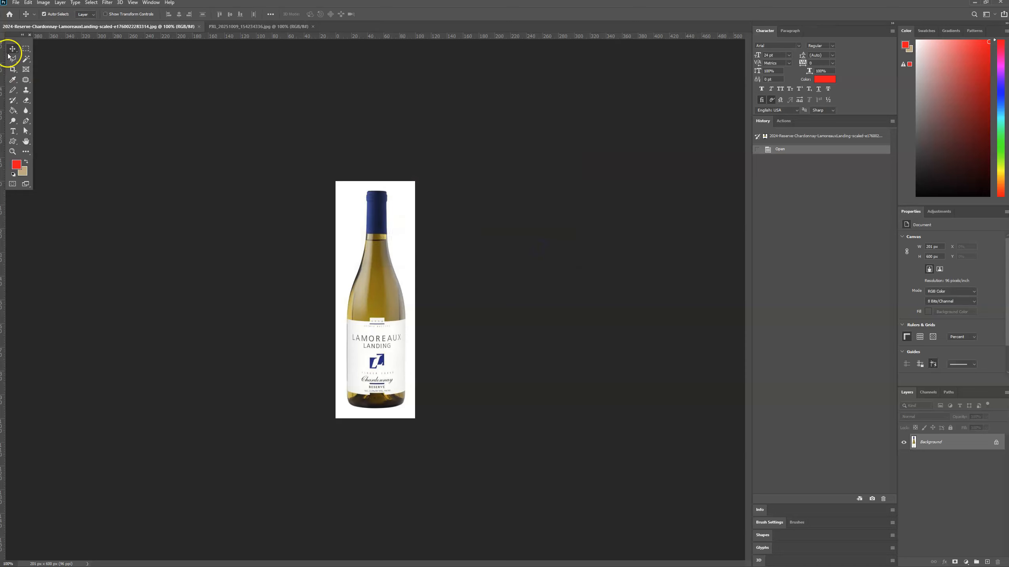
# - Crop away the white space above the bottle cap in the Reserve Chardonnay image and deselect
pyautogui.click(22, 51)
pyautogui.moveTo(453, 412); pyautogui.dragTo(207, 190)
pyautogui.click(43, 2)
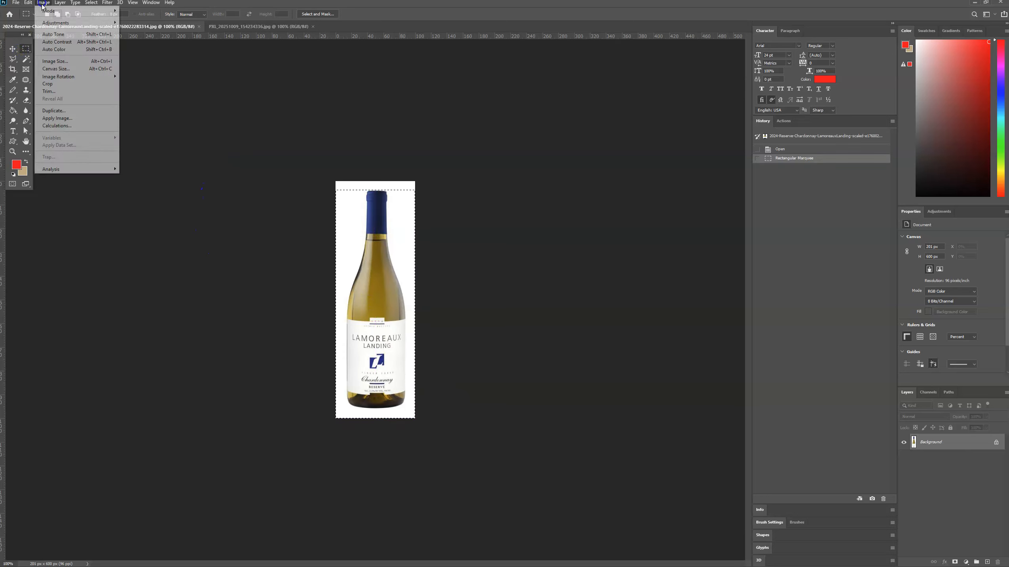
pyautogui.click(48, 84)
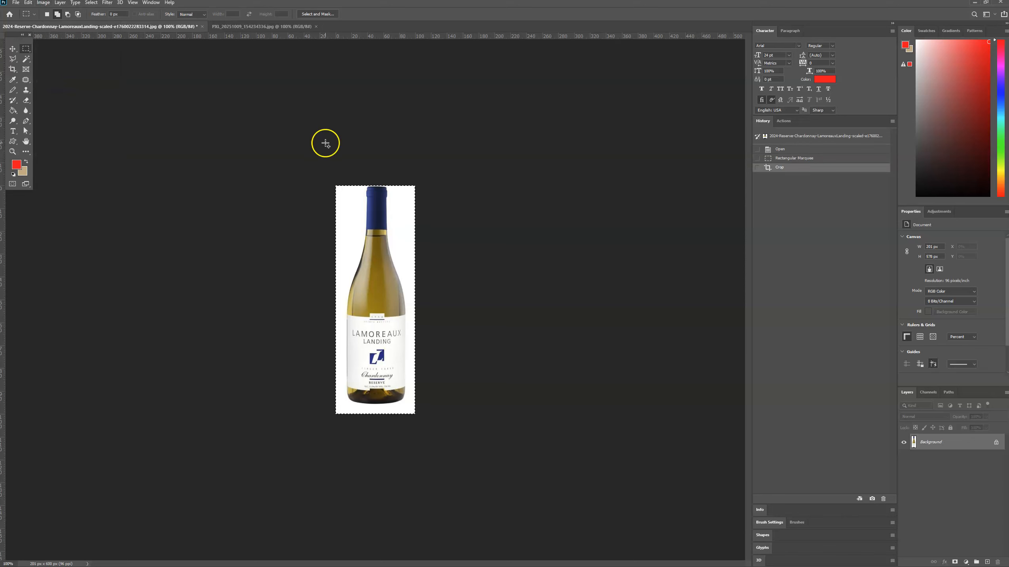
pyautogui.rightClick(361, 195)
pyautogui.click(367, 202)
# - Crop away the white space below the bottle's base and clear the selection
pyautogui.moveTo(318, 158); pyautogui.dragTo(533, 404)
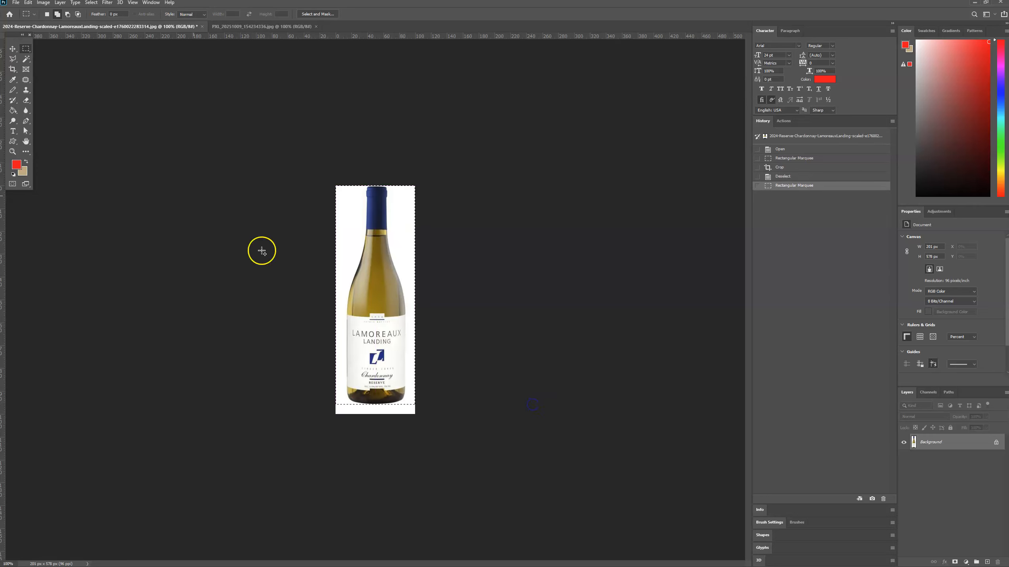
pyautogui.click(43, 3)
pyautogui.click(52, 84)
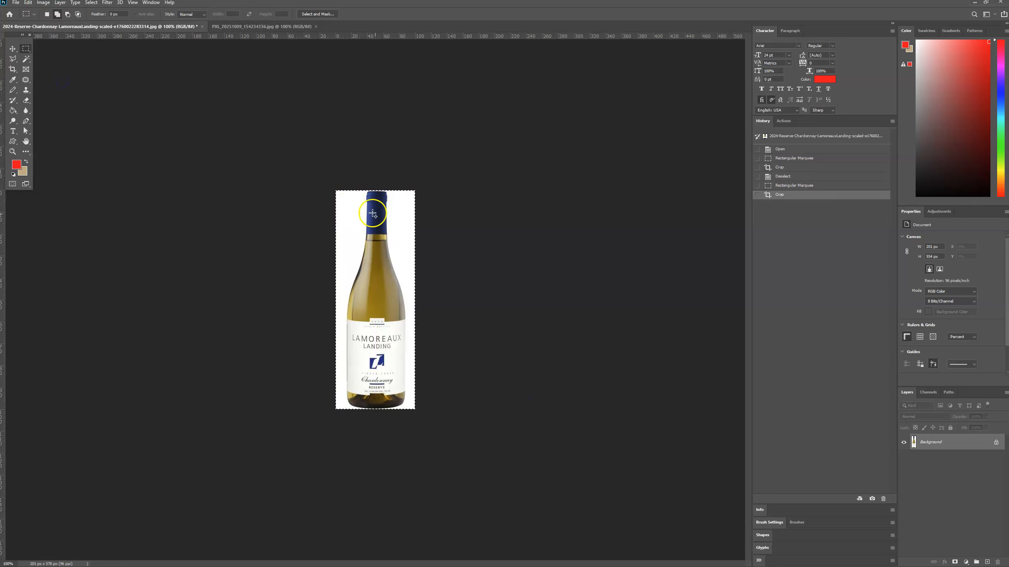
pyautogui.rightClick(385, 226)
pyautogui.click(394, 232)
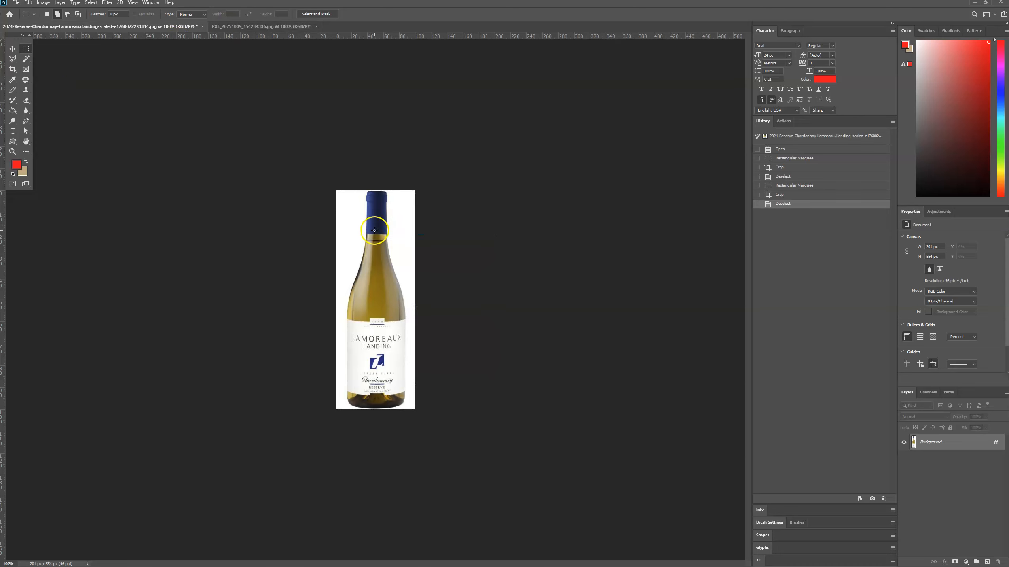
# - Resize the cropped Reserve bottle image proportionally to a height of 600 pixels
pyautogui.click(43, 3)
pyautogui.click(53, 61)
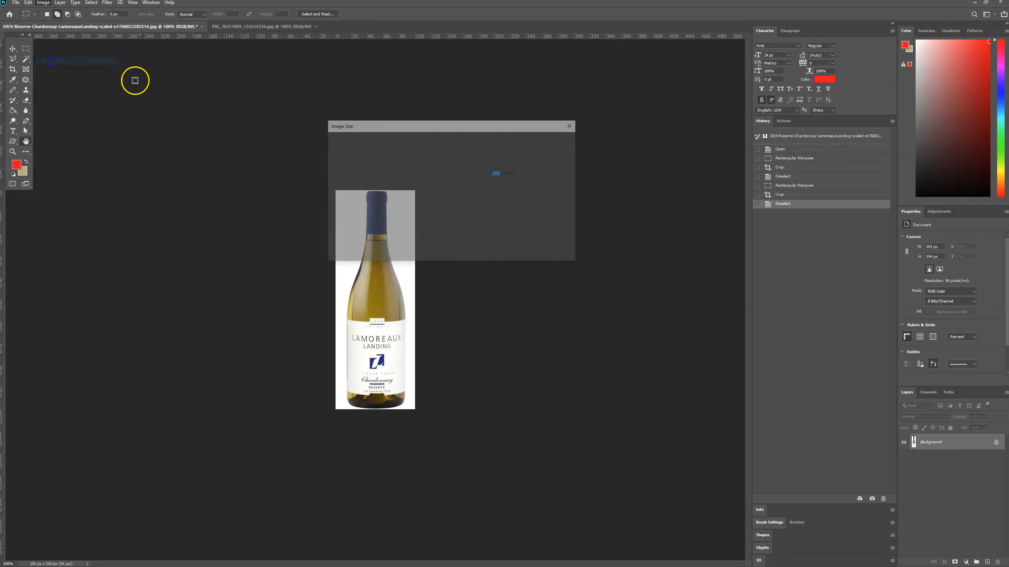
pyautogui.doubleClick(496, 185)
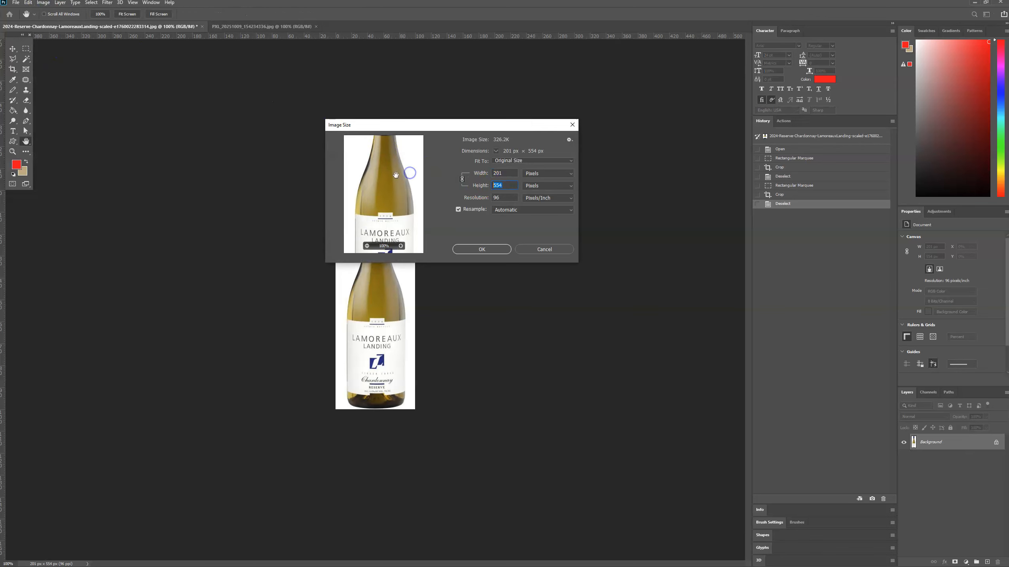
pyautogui.write('600')
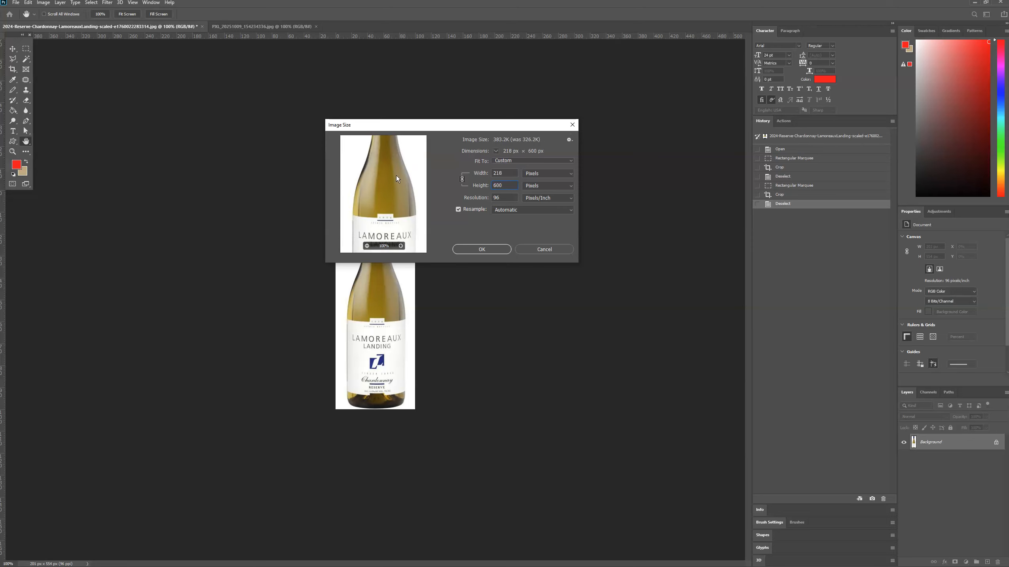
pyautogui.press('Return')
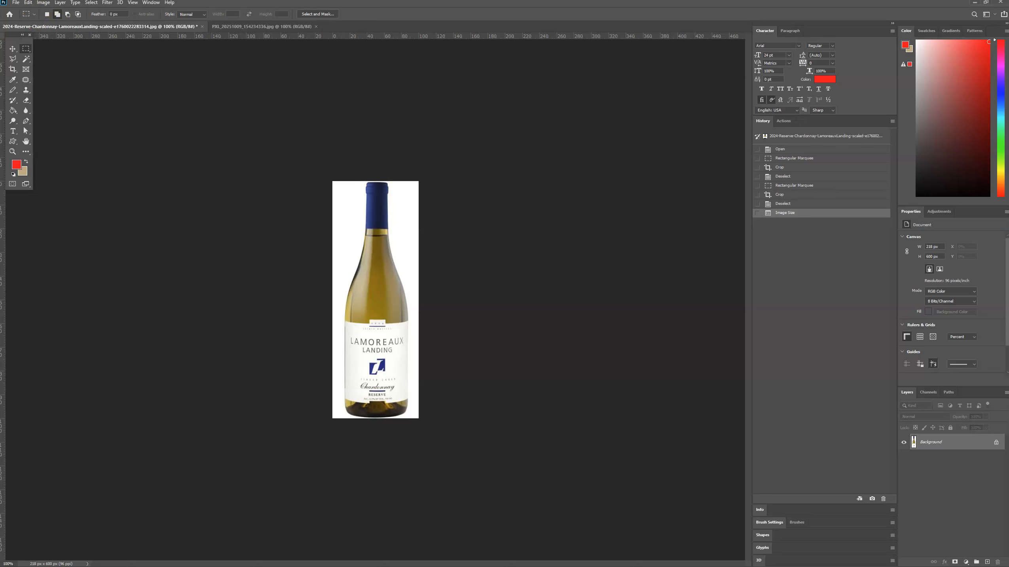
# - Try extending the Reserve image's canvas width to 800 pixels, and undo the canvas change
pyautogui.click(42, 3)
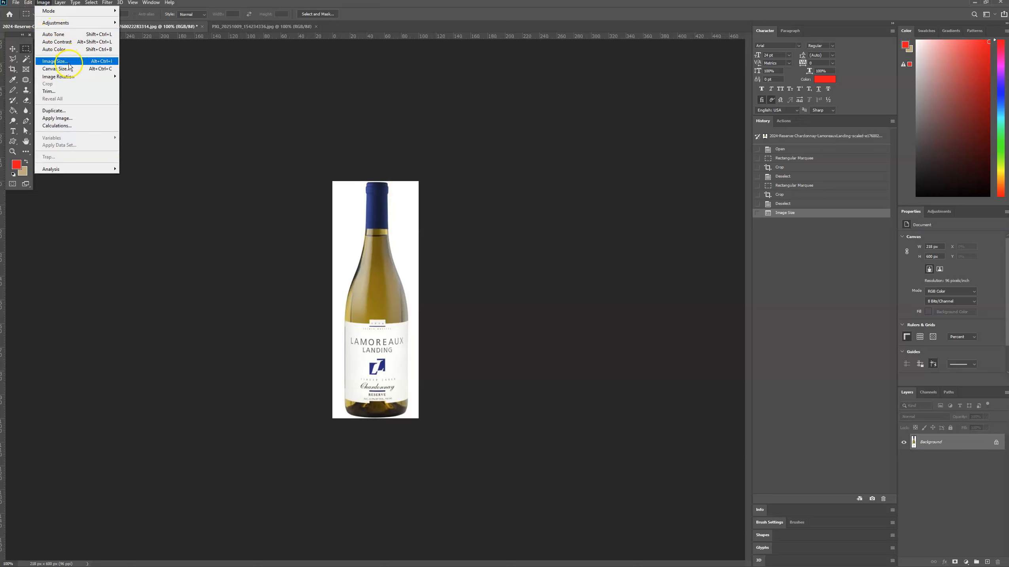
pyautogui.click(56, 69)
pyautogui.click(432, 175)
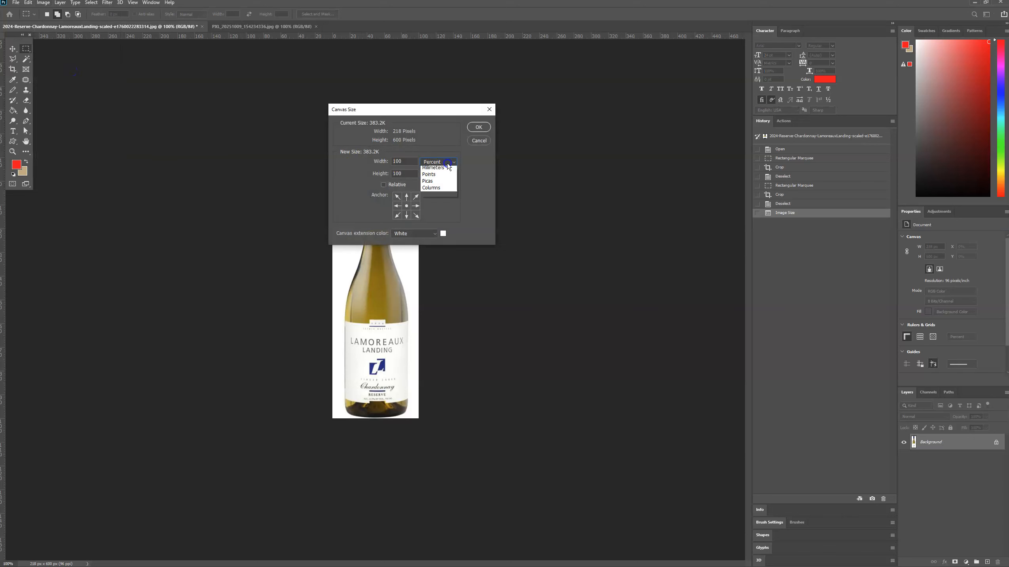
pyautogui.click(442, 170)
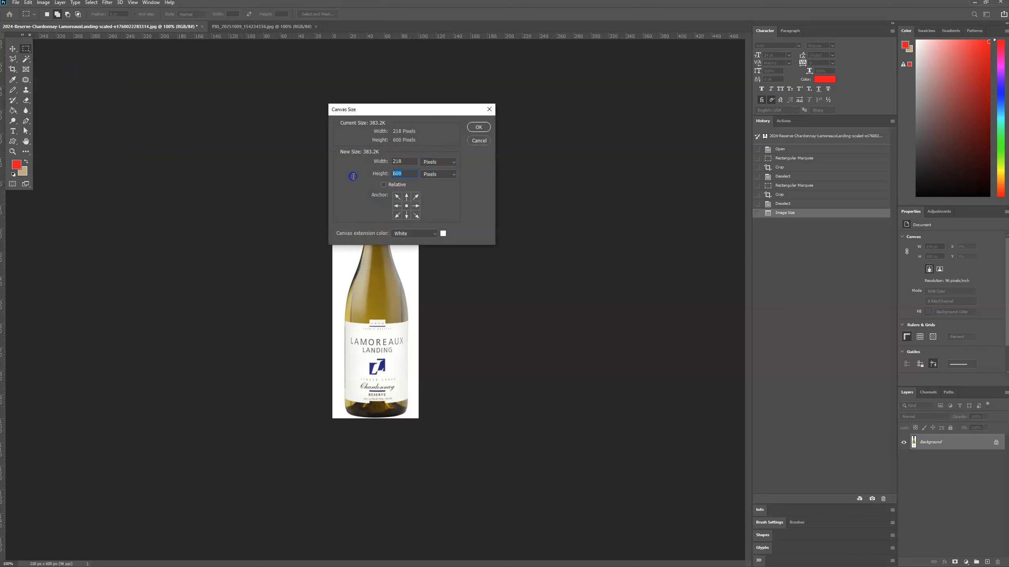
pyautogui.click(404, 161)
pyautogui.write('800')
pyautogui.press('Return')
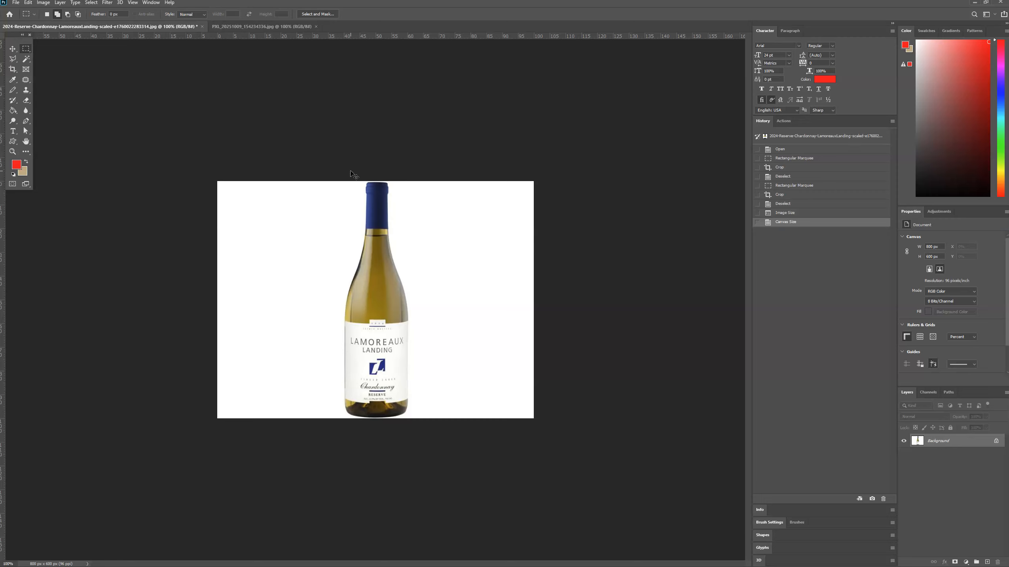
pyautogui.hotkey('ctrl', 'z')
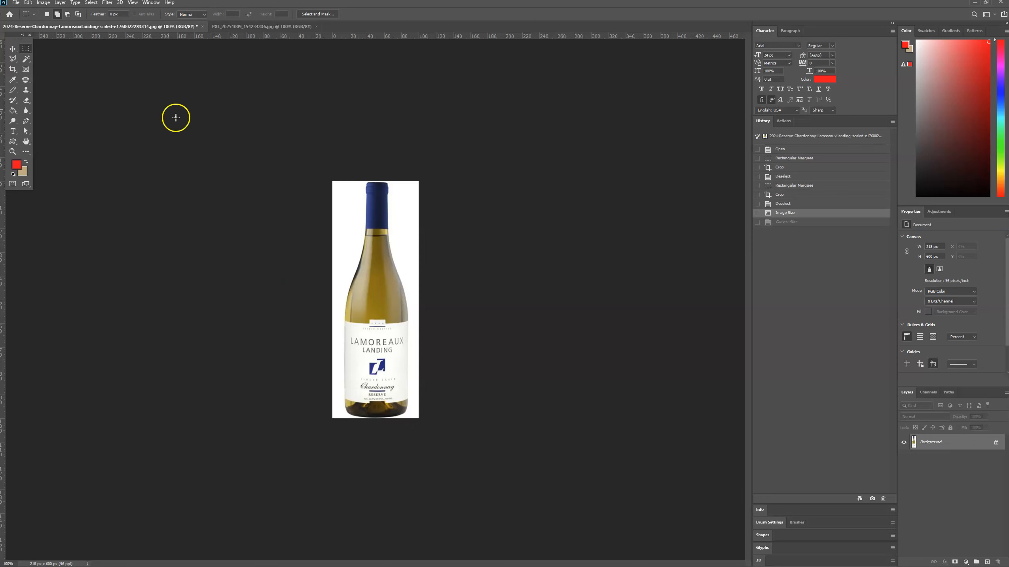
# - Recheck the width and height of the PXL_20251009_154234336.jpg image without changing them
pyautogui.click(258, 26)
pyautogui.click(40, 3)
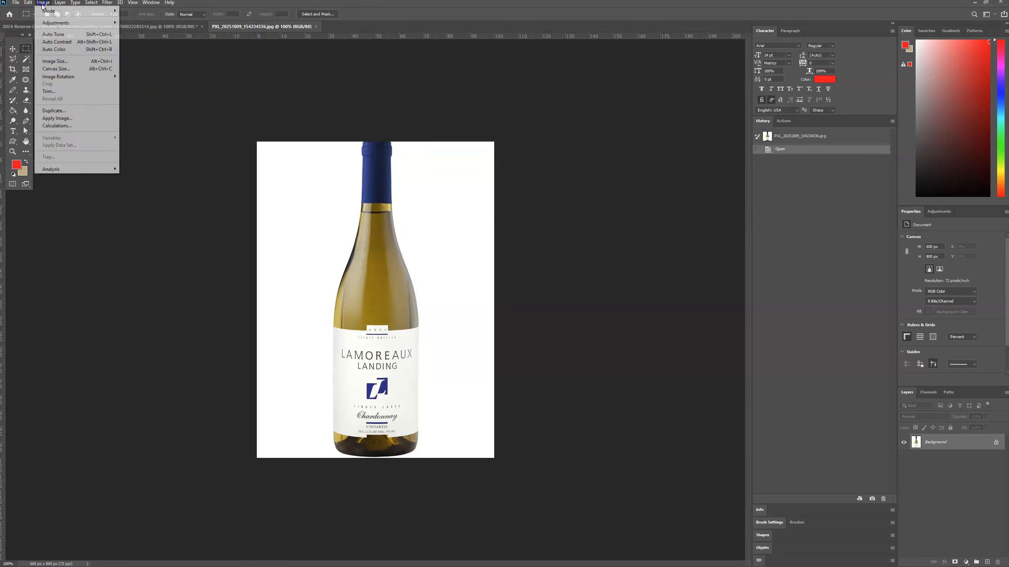
pyautogui.click(62, 61)
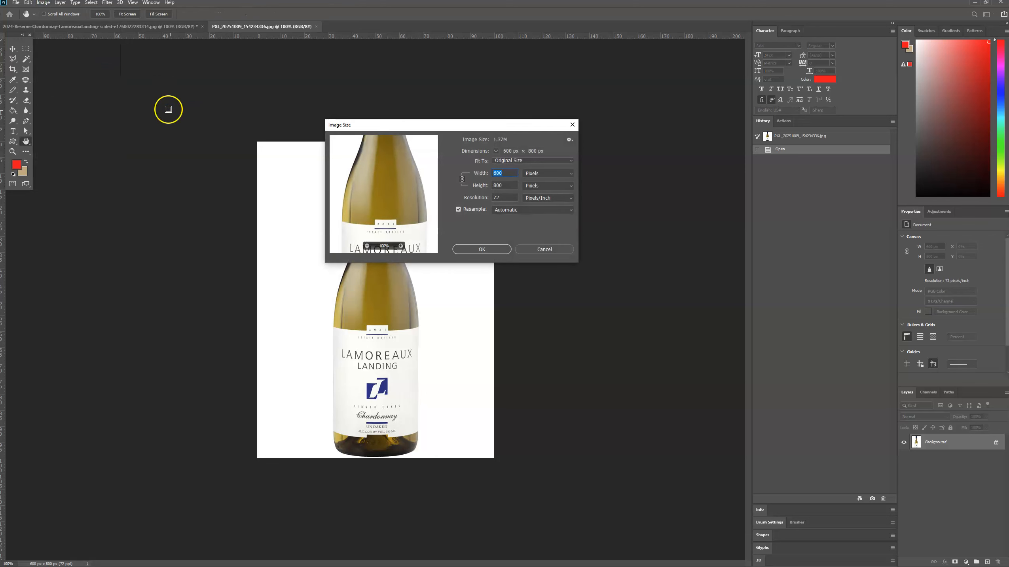
pyautogui.click(544, 249)
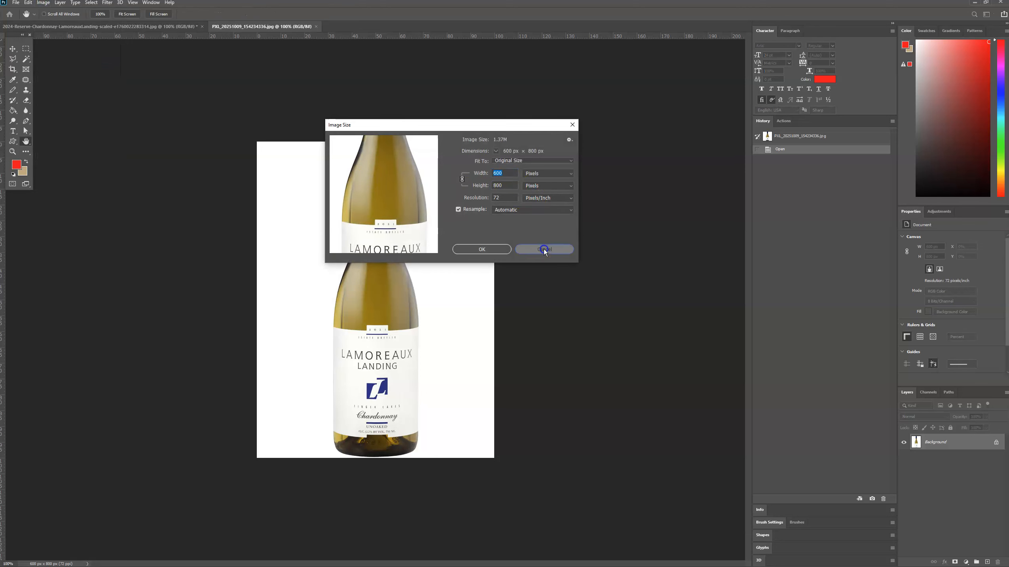
# - Resize the cropped Reserve bottle image proportionally to a height of 800 pixels
pyautogui.click(149, 28)
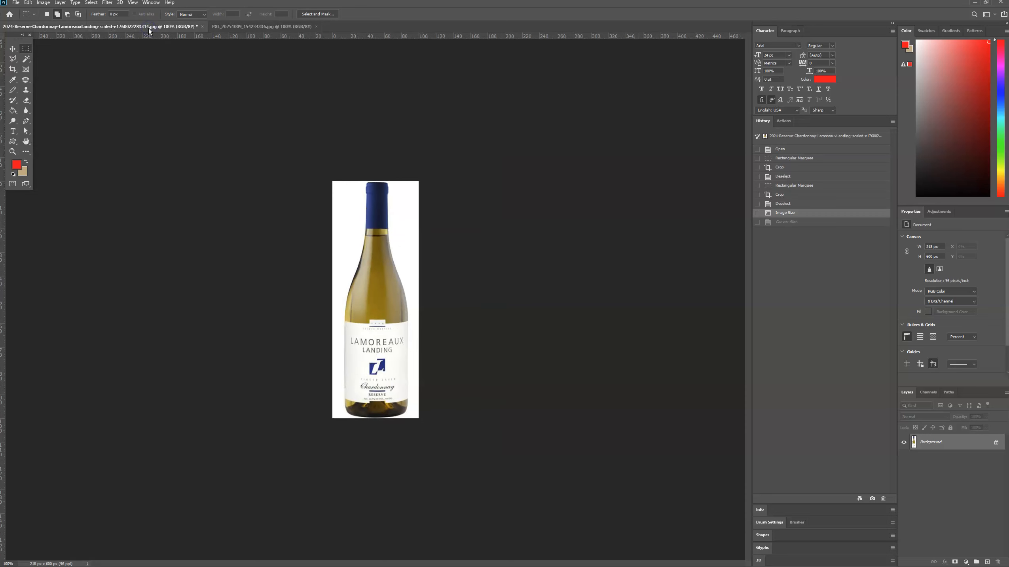
pyautogui.click(40, 3)
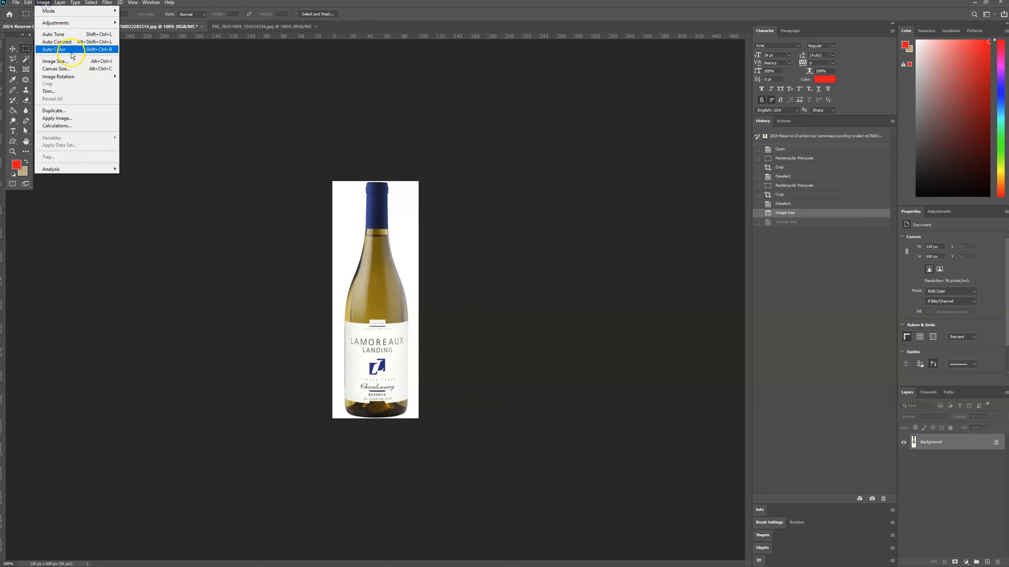
pyautogui.click(69, 62)
pyautogui.click(504, 186)
pyautogui.write('800')
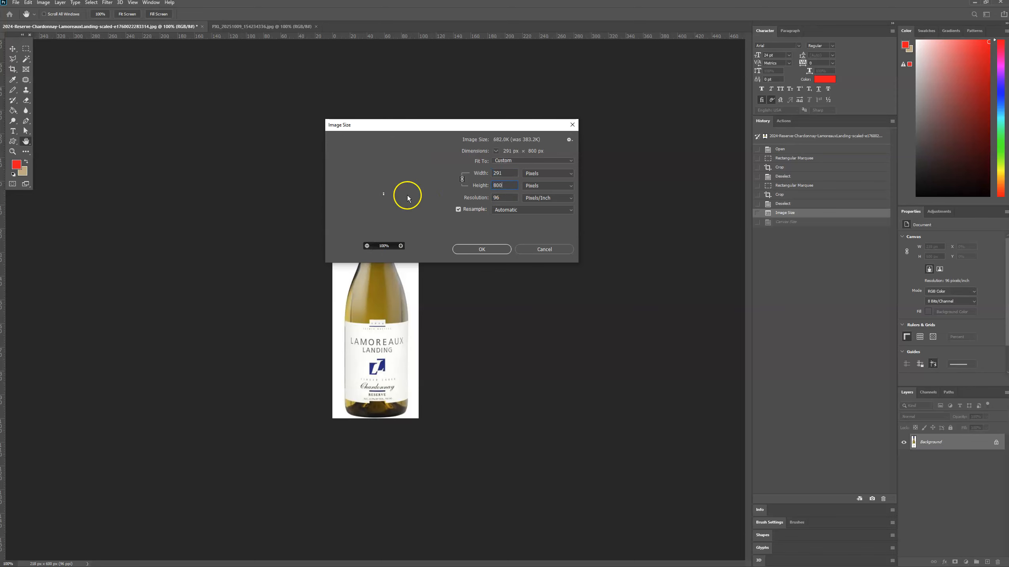
pyautogui.press('Return')
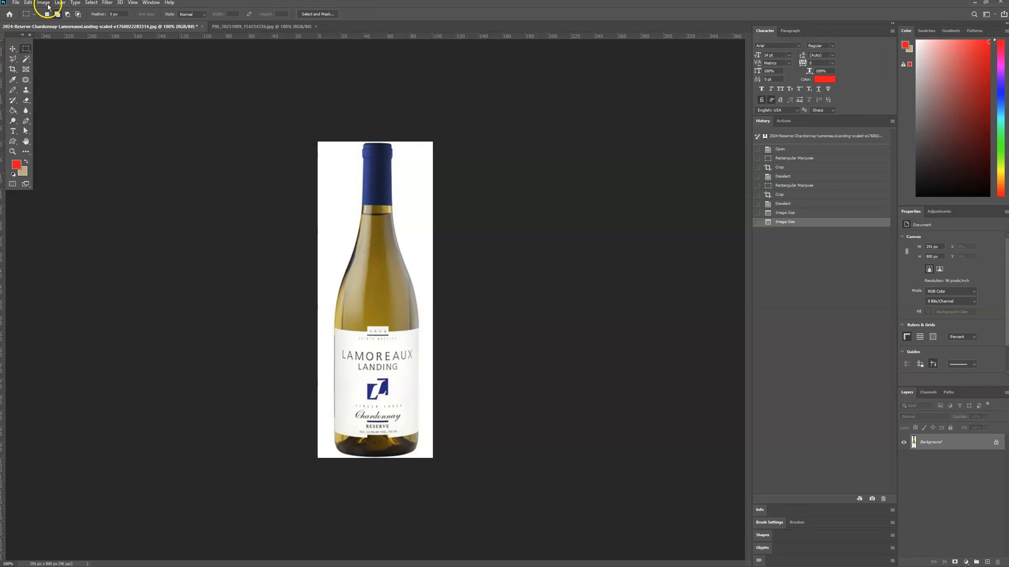
# - Sharpen the resized Reserve bottle image with Smart Sharpen at 66% amount, 1.0 px radius, 10% noise reduction and Lens Blur removal
pyautogui.click(107, 3)
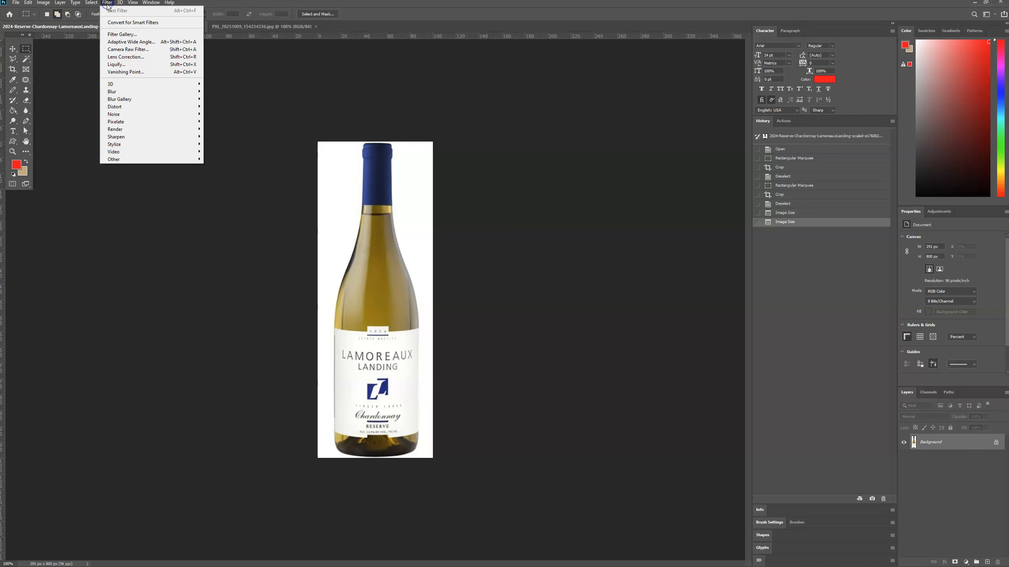
pyautogui.click(125, 130)
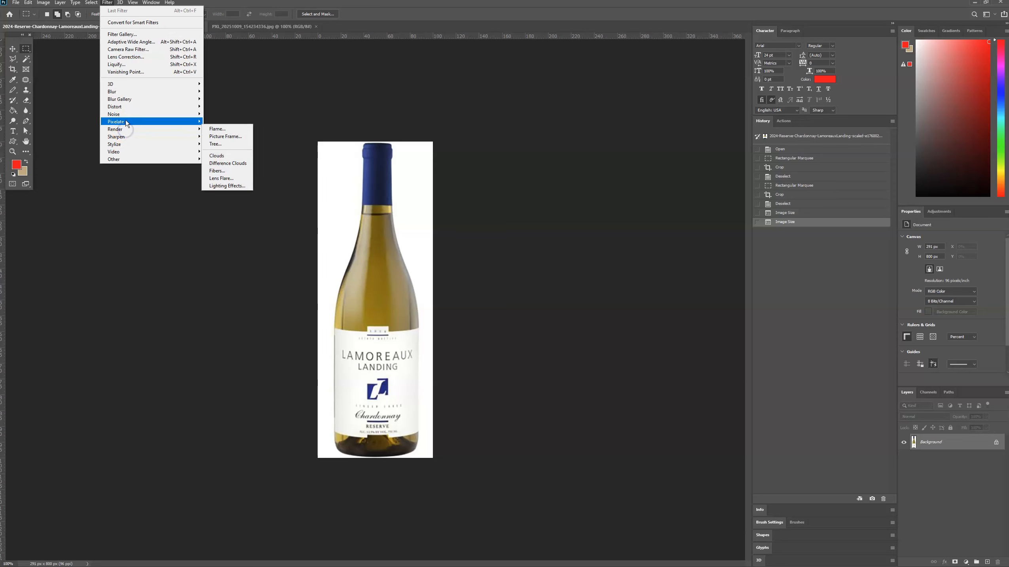
pyautogui.moveTo(121, 137)
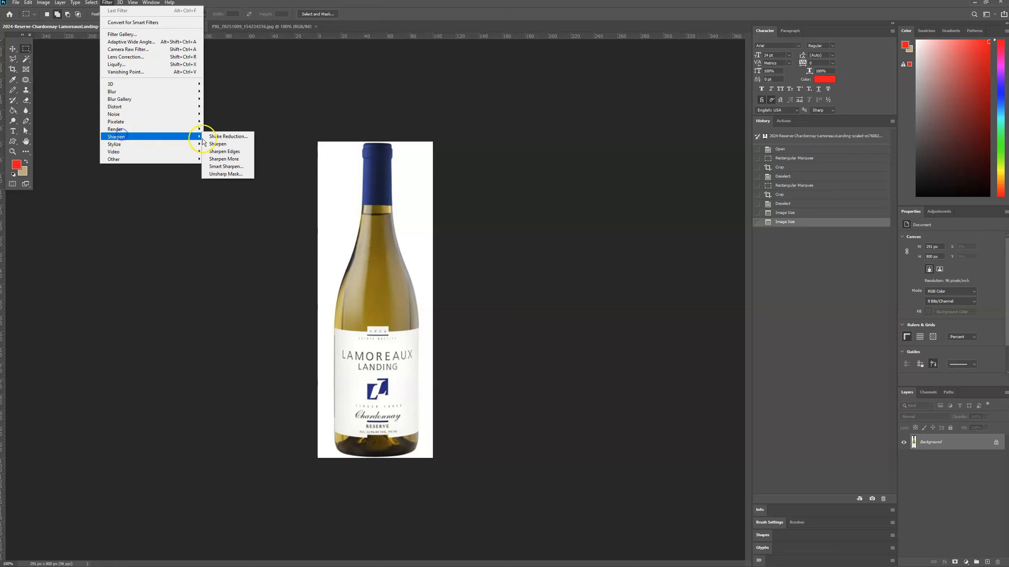
pyautogui.click(223, 170)
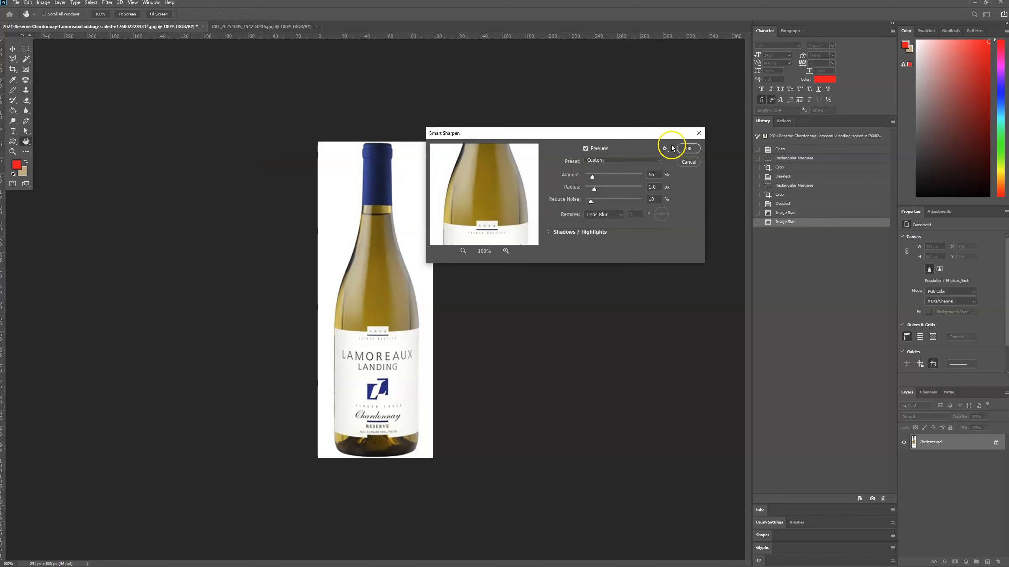
pyautogui.click(687, 149)
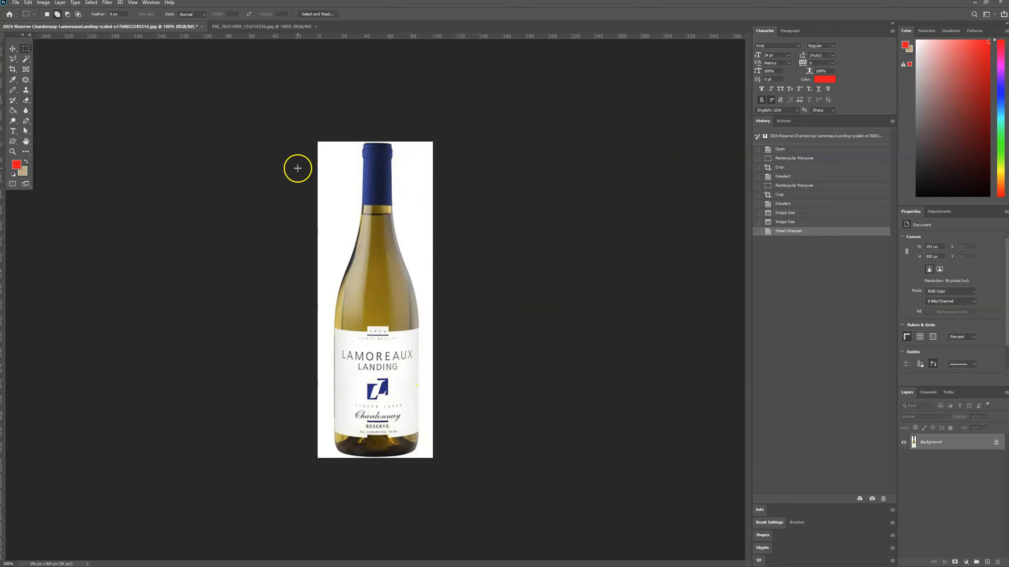
# - Extend the Reserve image's canvas width to 600 pixels with a white background and compare it with PXL_20251009_154234336.jpg
pyautogui.click(247, 27)
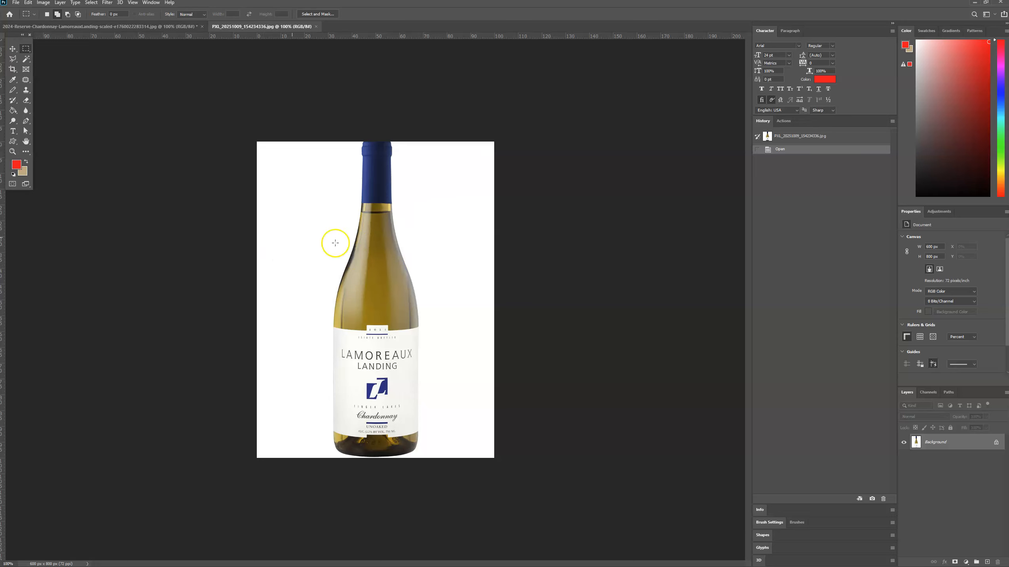
pyautogui.click(92, 26)
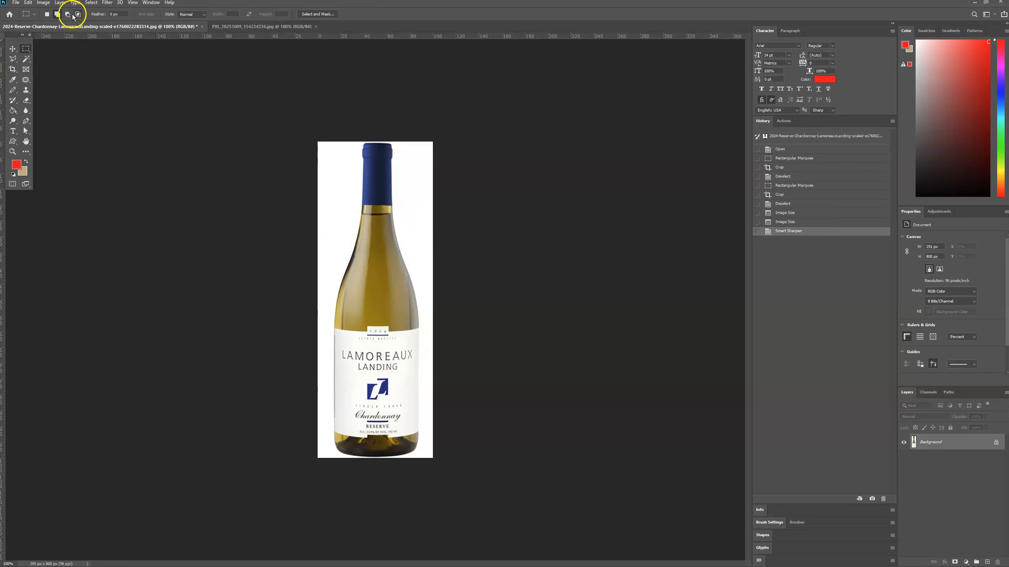
pyautogui.click(43, 2)
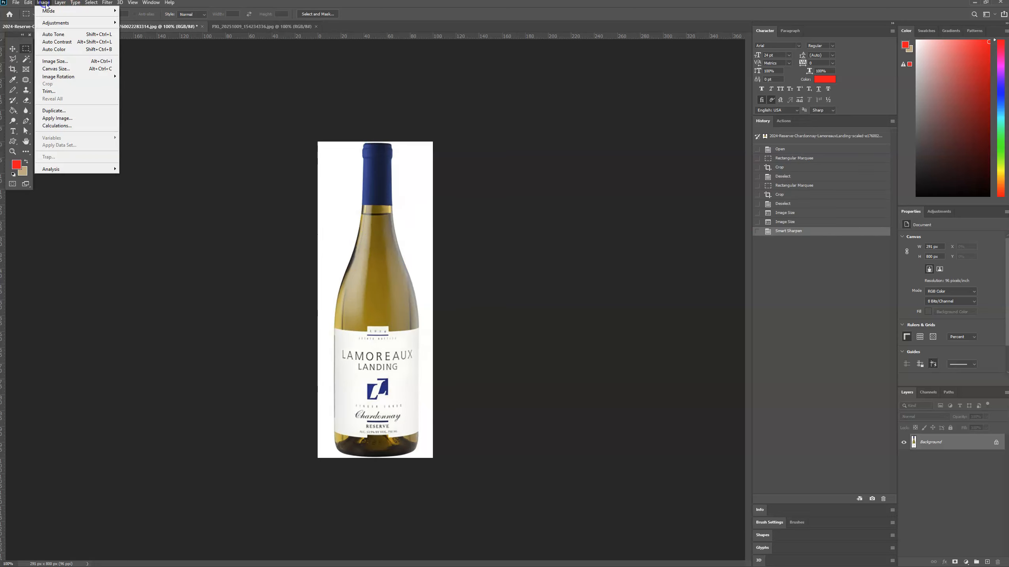
pyautogui.click(58, 70)
pyautogui.click(444, 162)
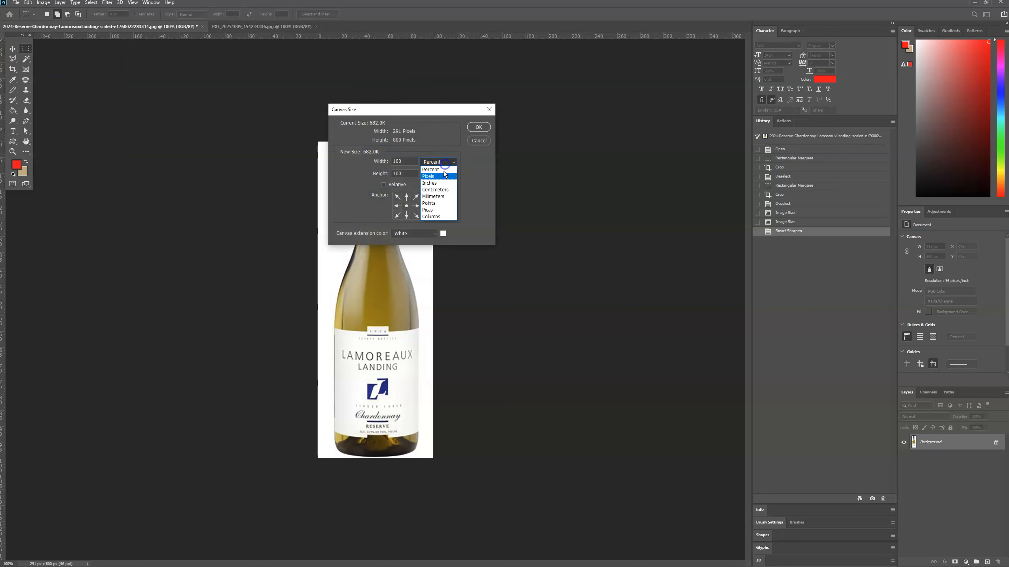
pyautogui.click(441, 177)
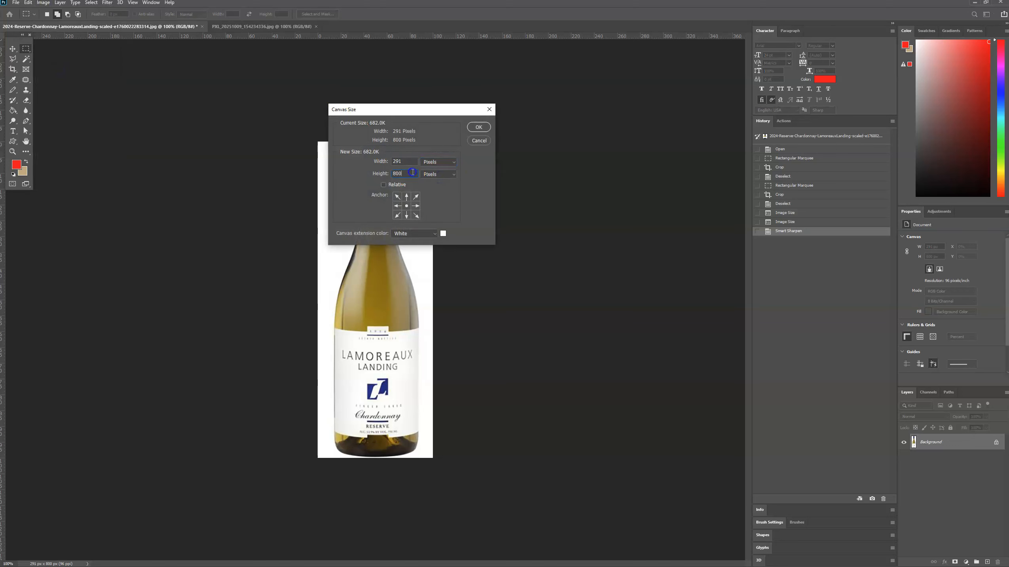
pyautogui.write('600')
pyautogui.press('Return')
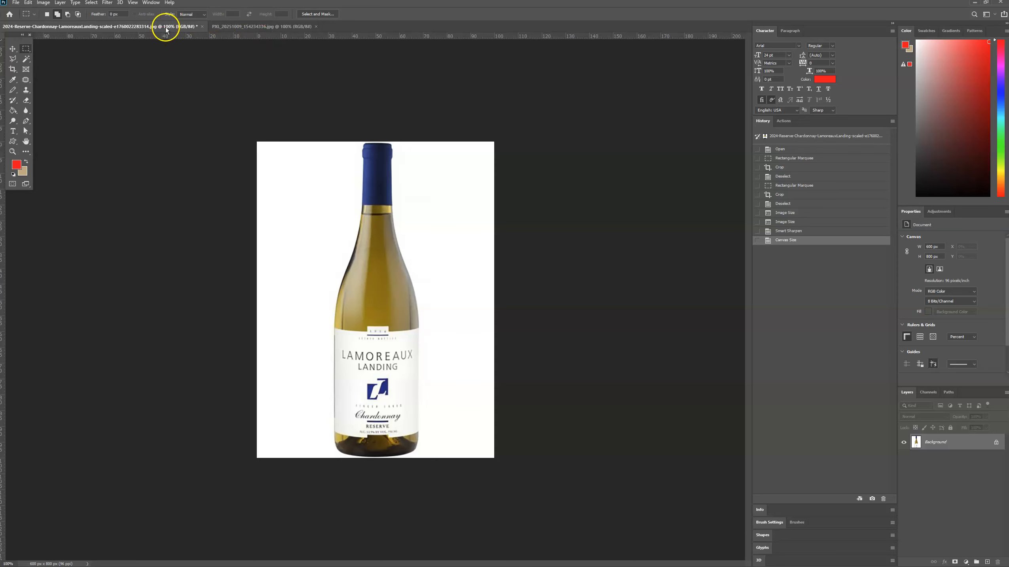
pyautogui.click(237, 27)
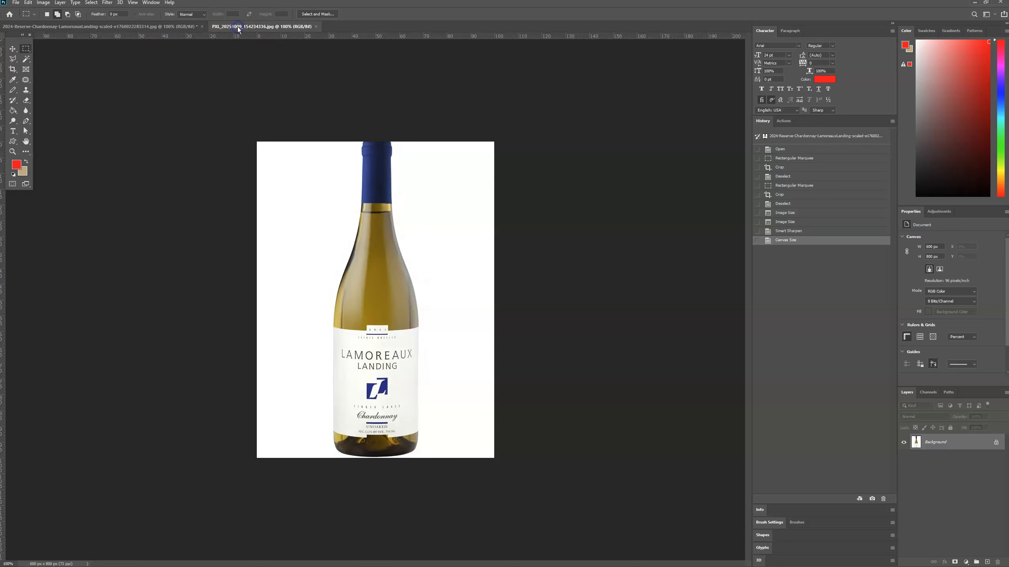
pyautogui.click(178, 26)
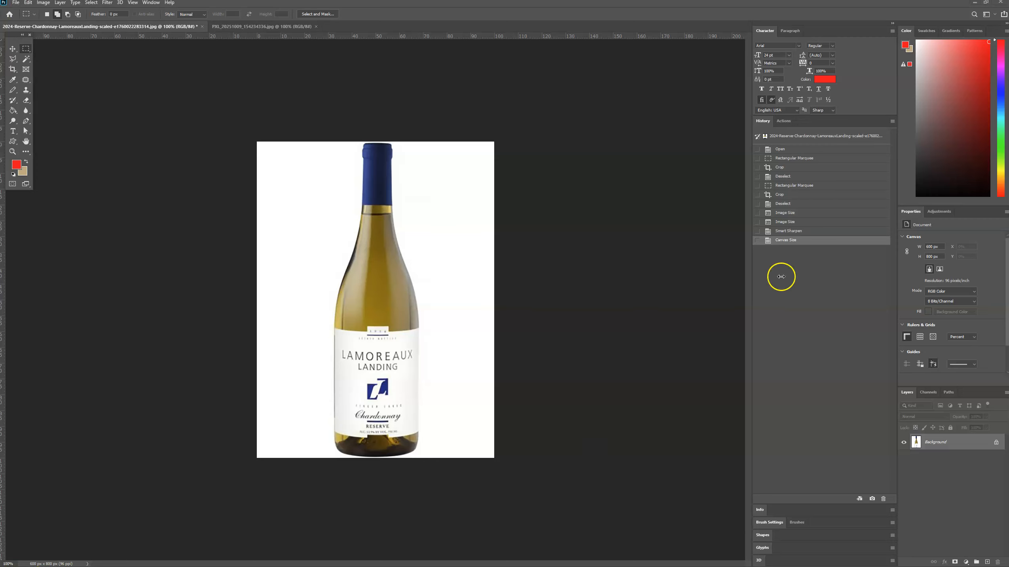
# - Switch to Chrome and close both bottle image pages and the attachment details in the media library
pyautogui.click(975, 3)
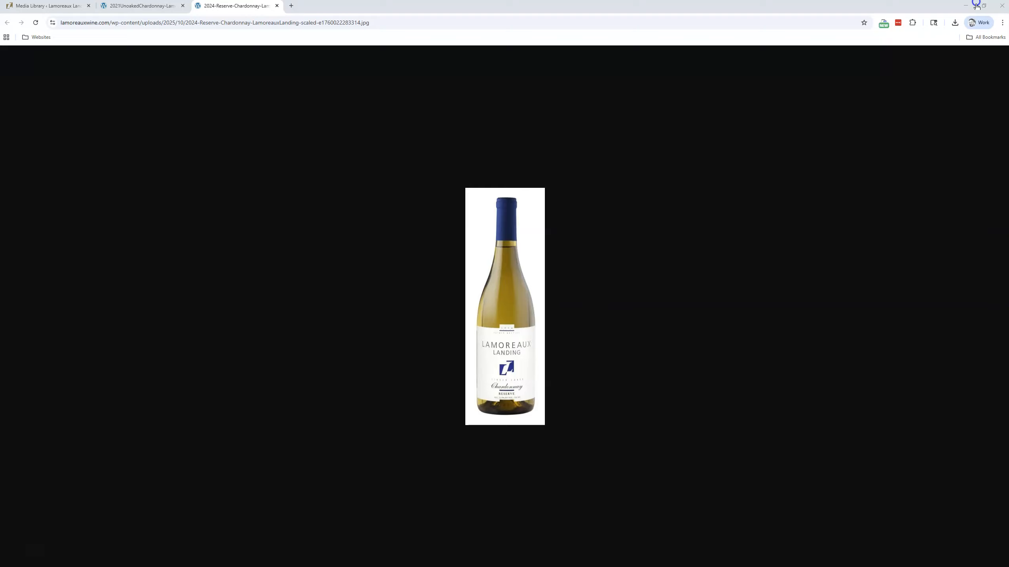
pyautogui.click(277, 6)
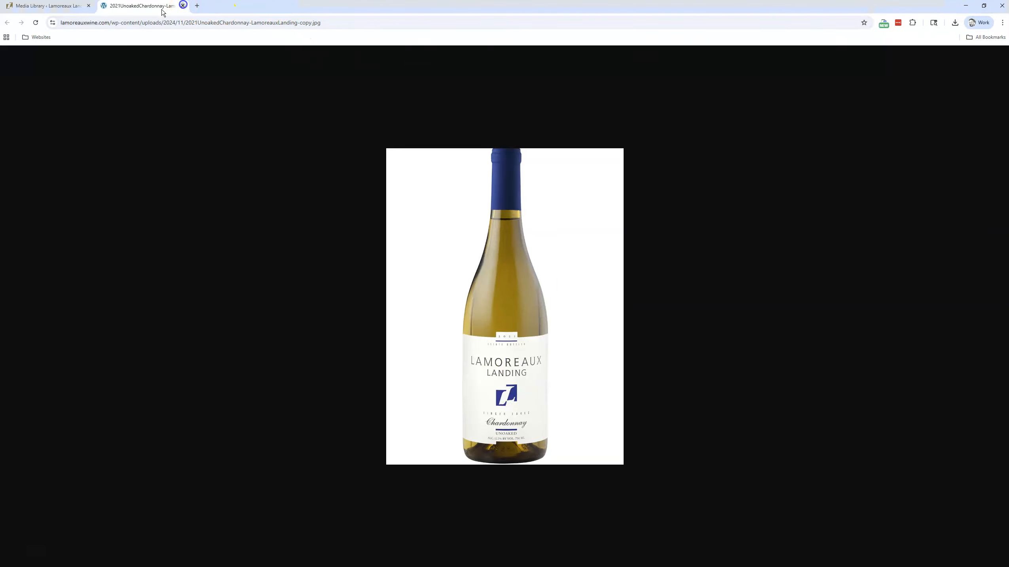
pyautogui.click(183, 5)
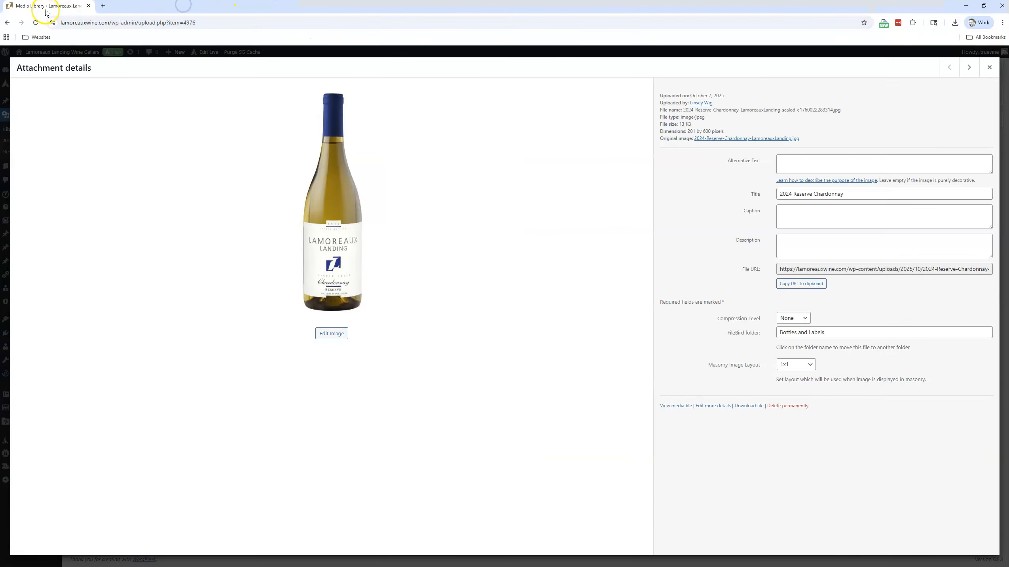
pyautogui.click(998, 70)
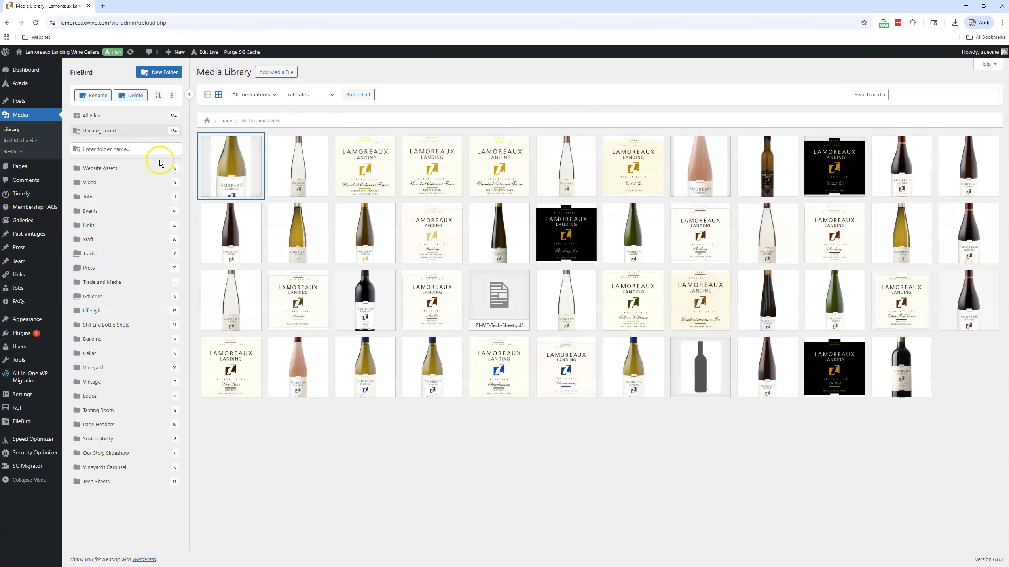
# - Open the 2024 Reserve Chardonnay past vintage for editing and remove its featured image
pyautogui.click(32, 240)
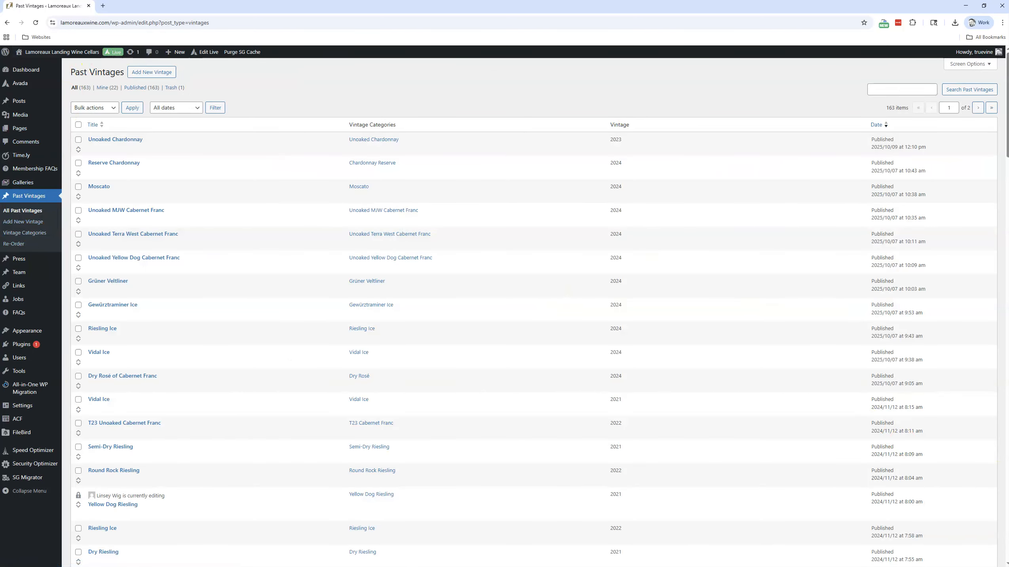
pyautogui.click(111, 164)
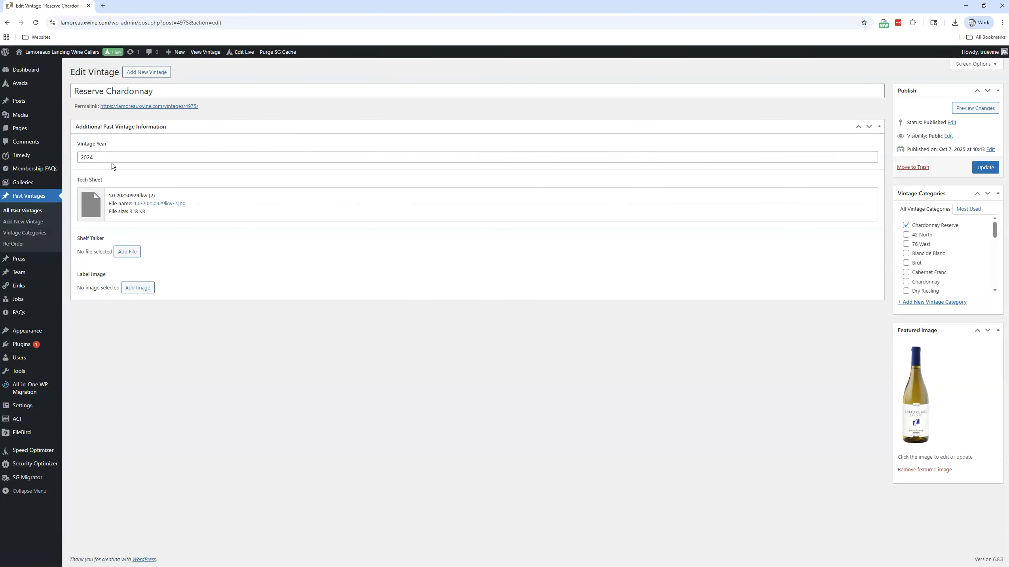
pyautogui.click(910, 471)
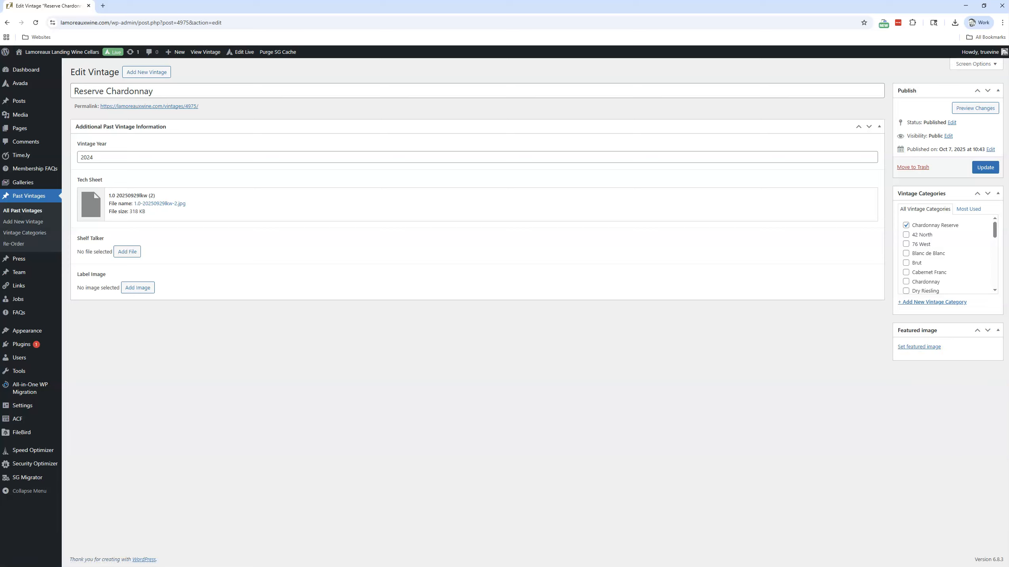
# - Upload 2024ReserveChardonnay.jpg from the Desktop into the Bottles and Labels folder for use as the featured image
pyautogui.click(927, 352)
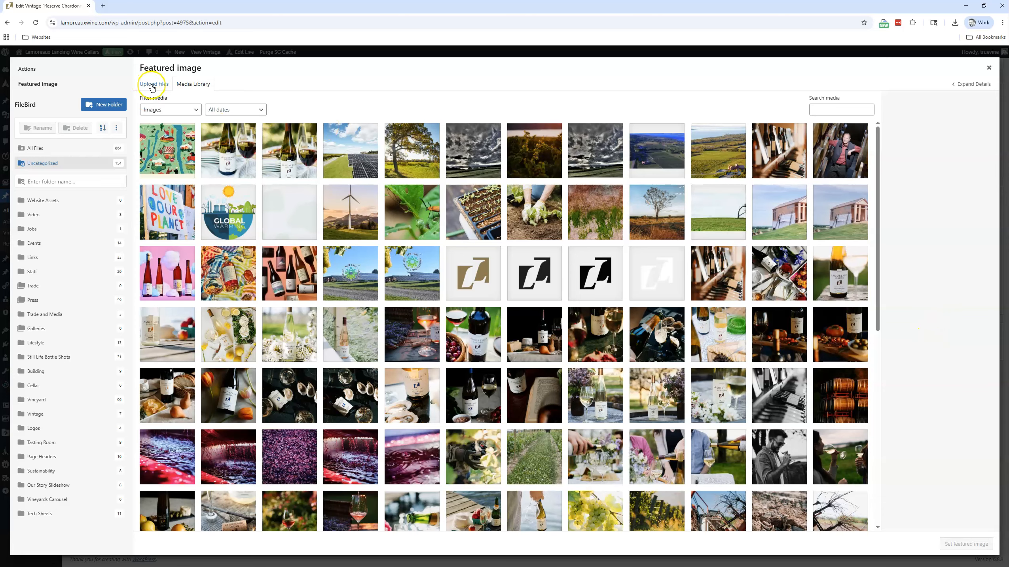
pyautogui.click(152, 85)
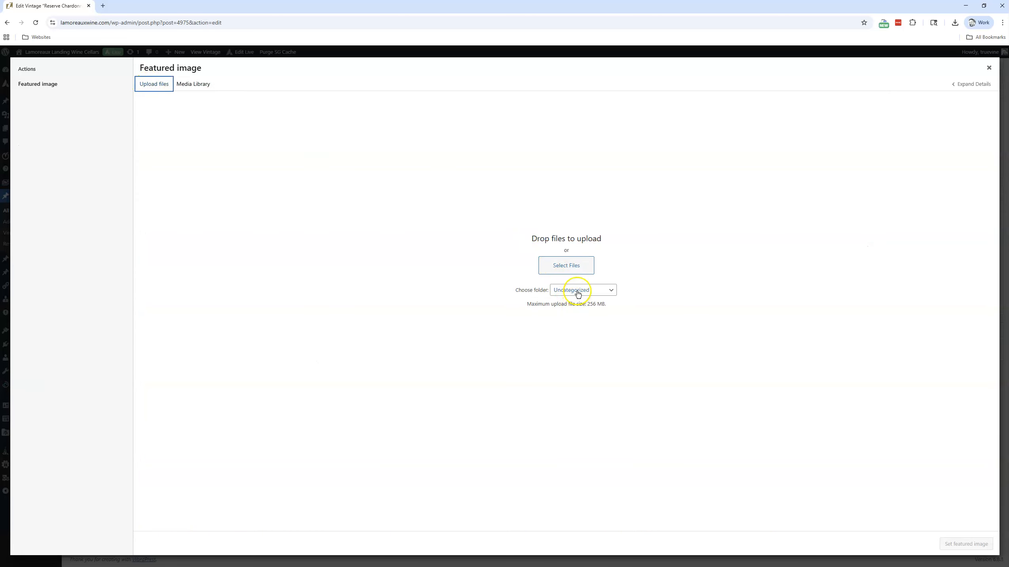
pyautogui.click(578, 293)
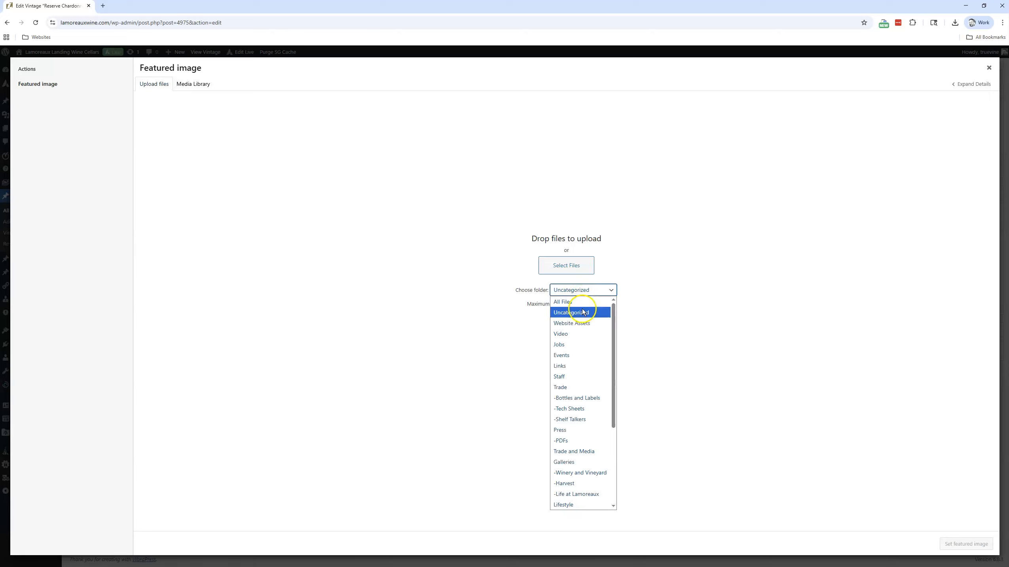
pyautogui.click(576, 398)
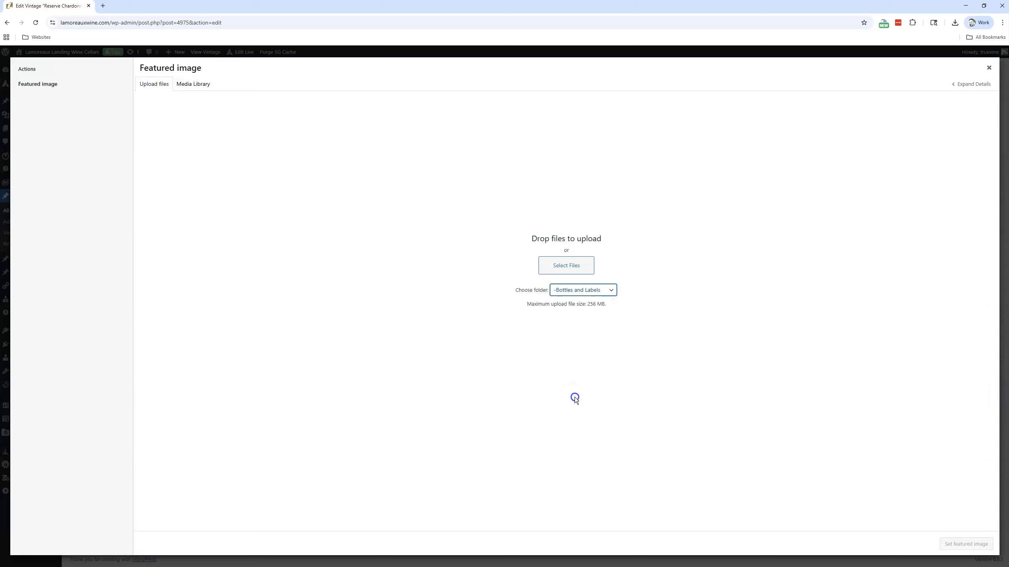
pyautogui.click(580, 269)
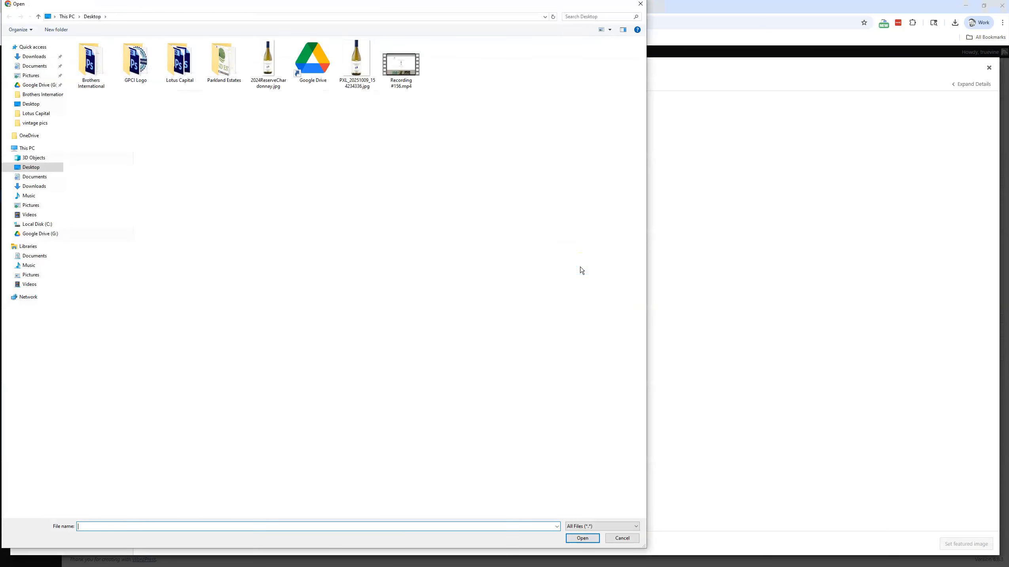
pyautogui.click(271, 73)
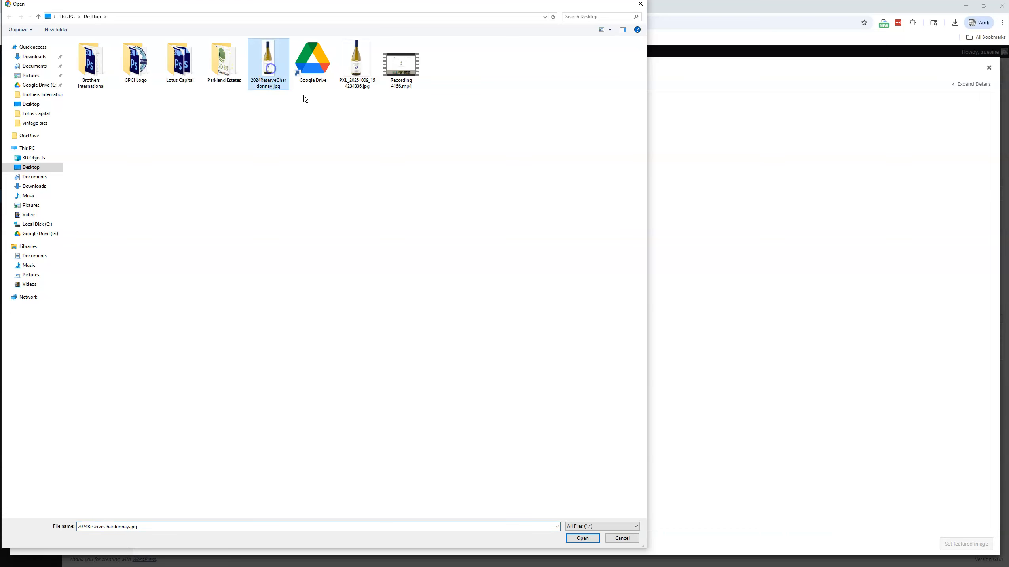
pyautogui.click(589, 538)
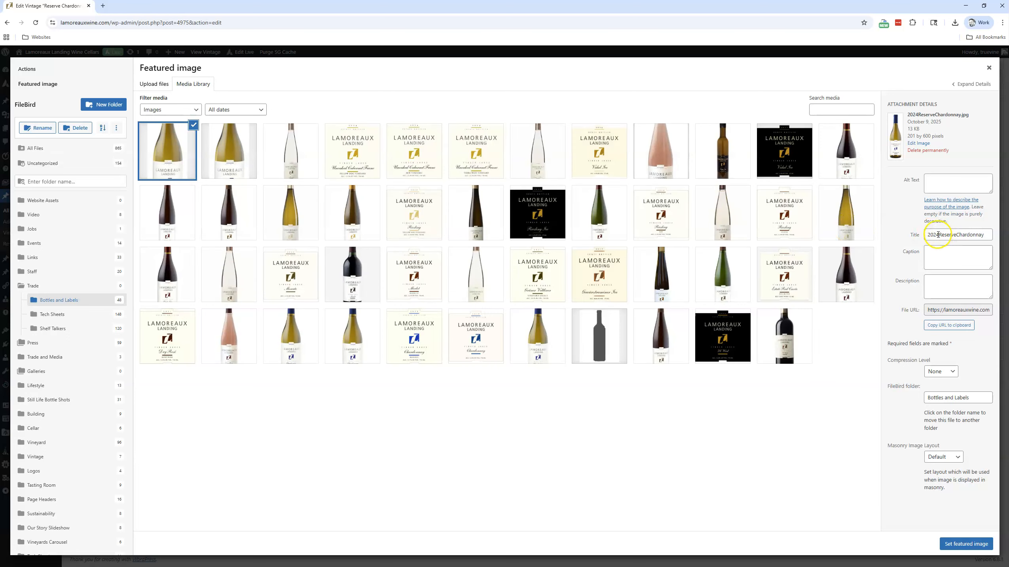
# - Title the uploaded image "2024 Reserve Chardonnay", set it as the featured image and update the vintage
pyautogui.click(938, 234)
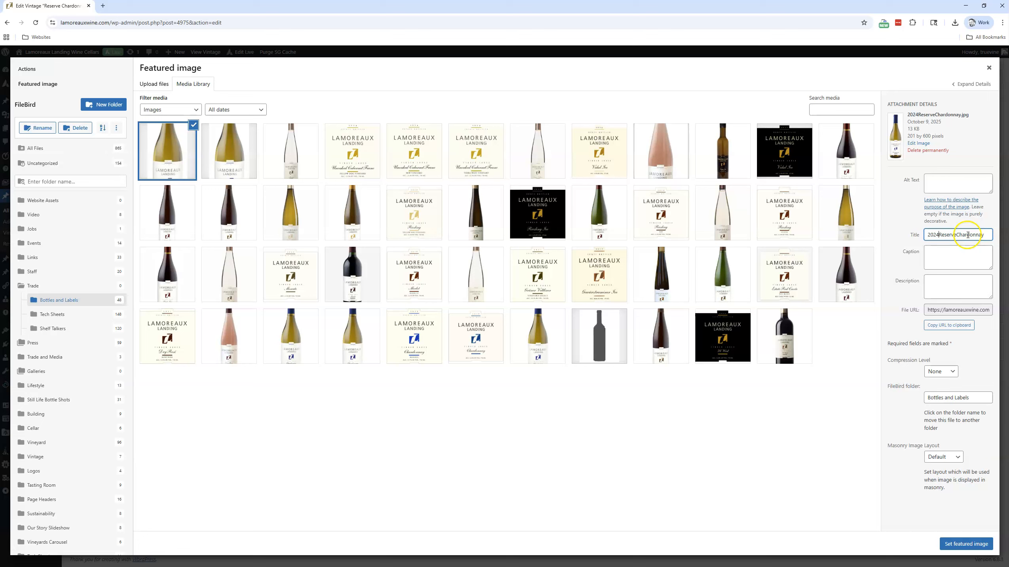
pyautogui.click(957, 235)
pyautogui.click(964, 544)
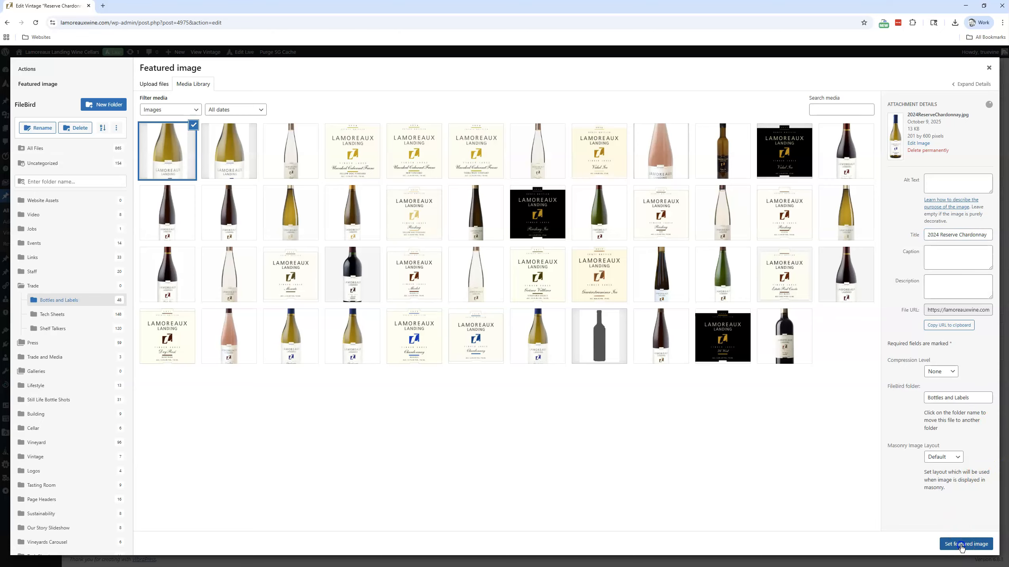
pyautogui.click(985, 167)
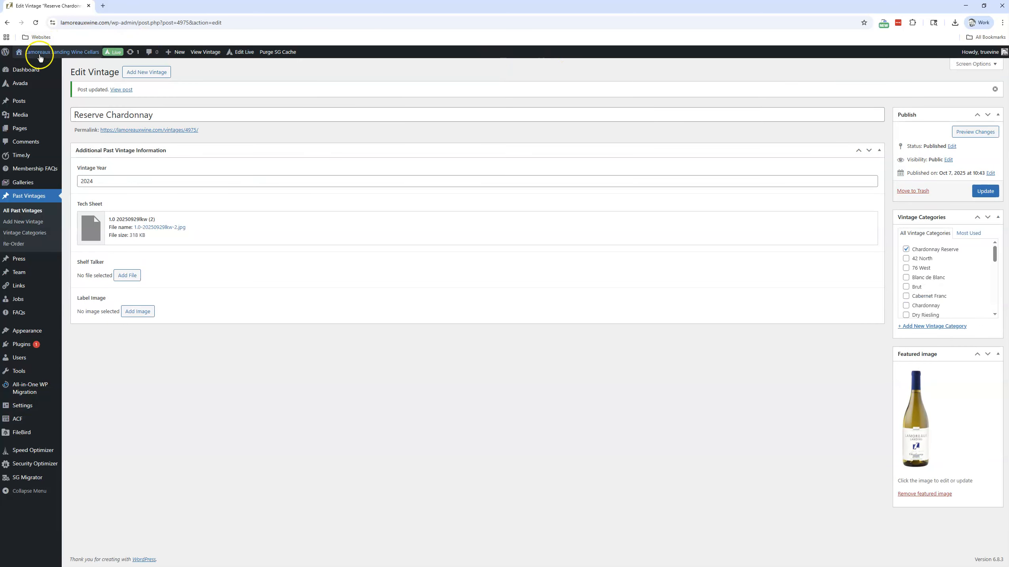
# - Open the live Lamoreaux Landing site in a new tab and go through its Trade page to the Chardonnay Reserve sales materials
pyautogui.click(35, 67)
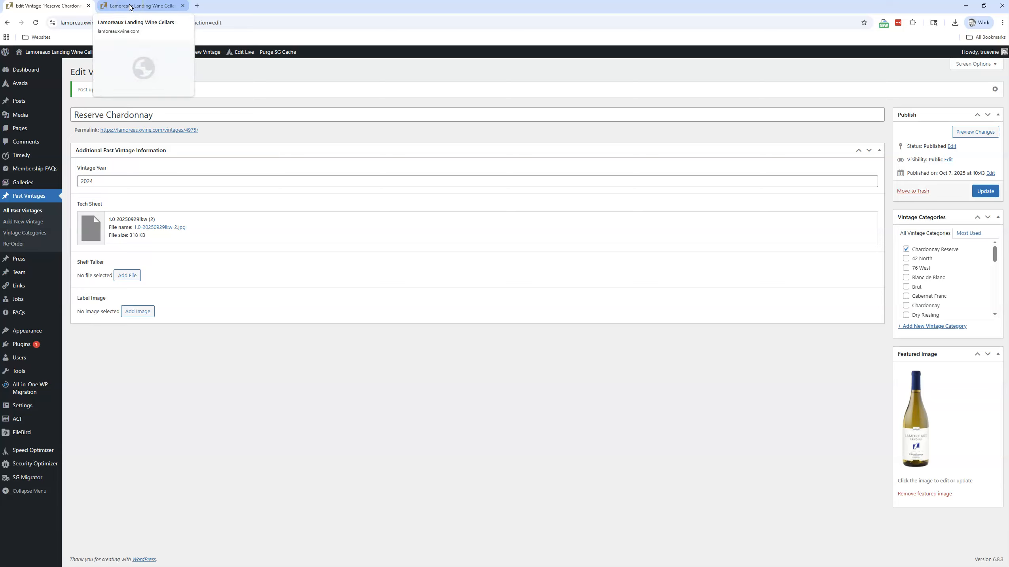
pyautogui.click(130, 7)
pyautogui.scroll(-20, 603, 393)
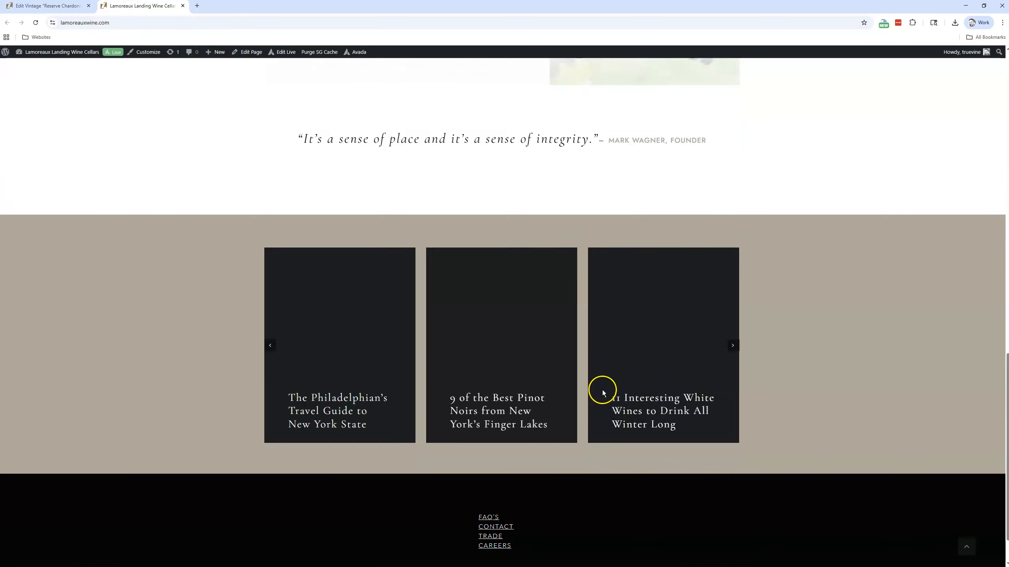
pyautogui.scroll(-2, 556, 457)
pyautogui.click(495, 480)
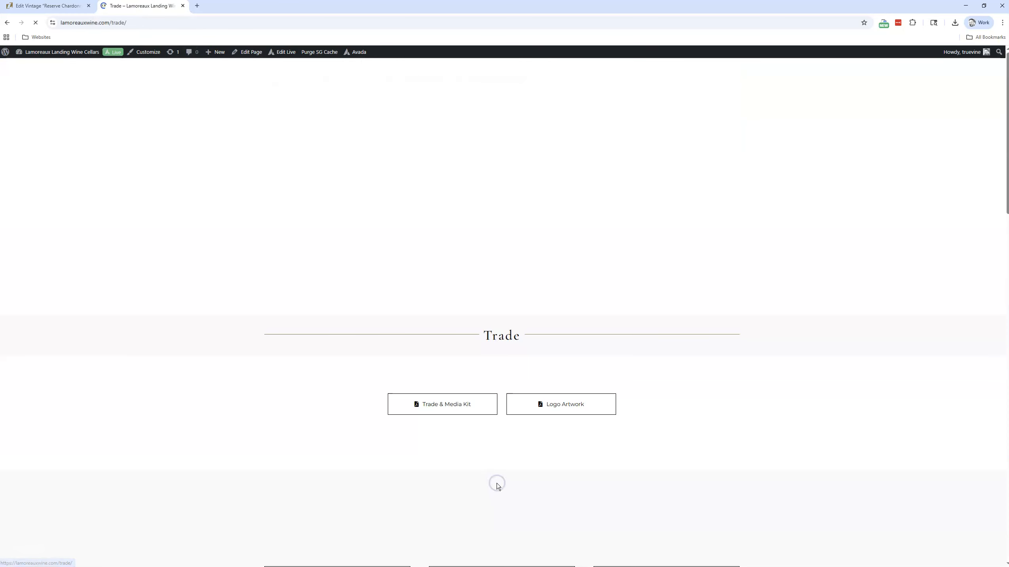
pyautogui.scroll(-10, 511, 467)
pyautogui.scroll(-5, 512, 467)
pyautogui.click(409, 225)
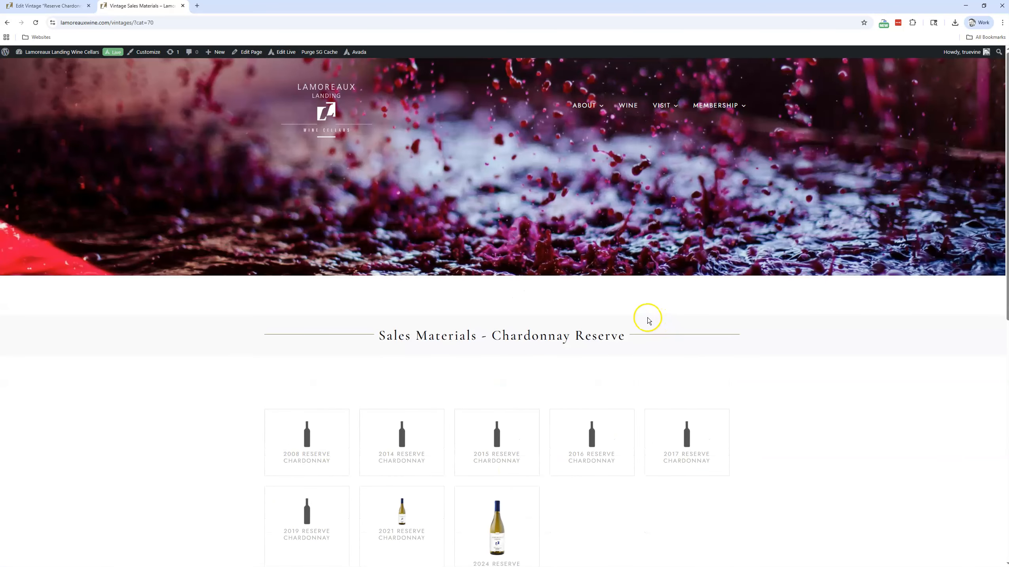
# - Open the 2024 Reserve Chardonnay page, examine the enlarged bottle image and close it
pyautogui.scroll(-5, 648, 320)
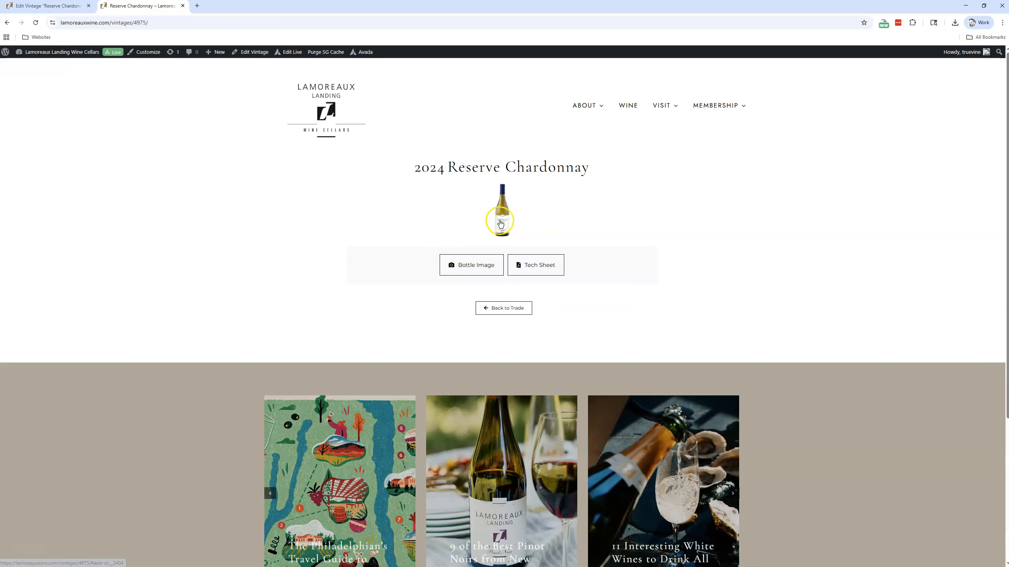
pyautogui.click(500, 223)
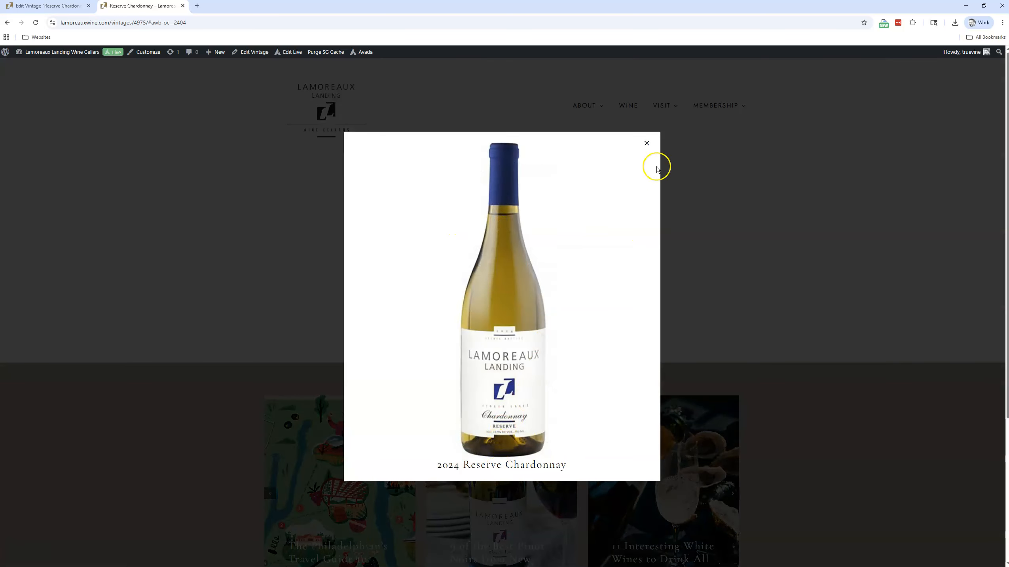
pyautogui.click(646, 143)
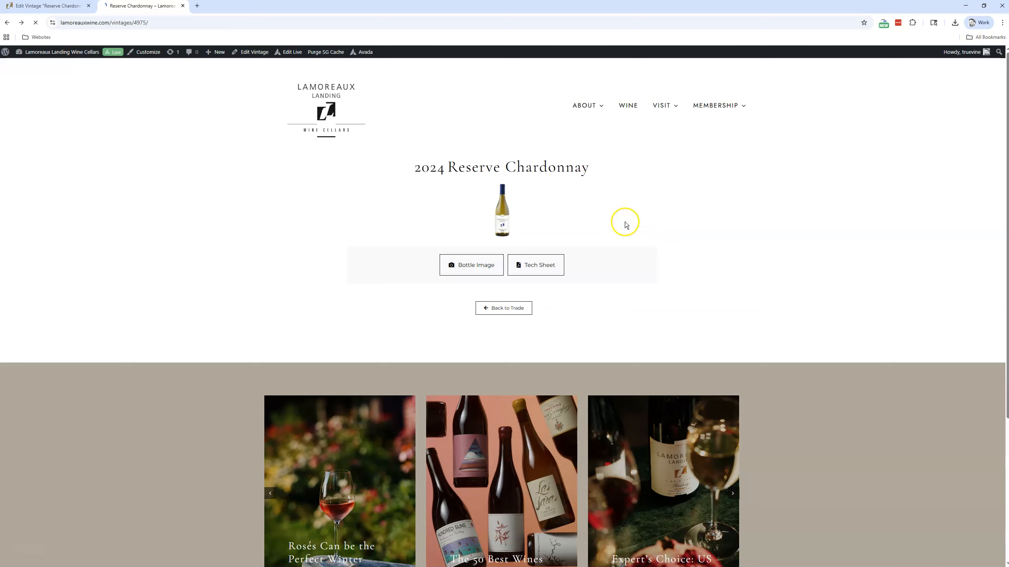